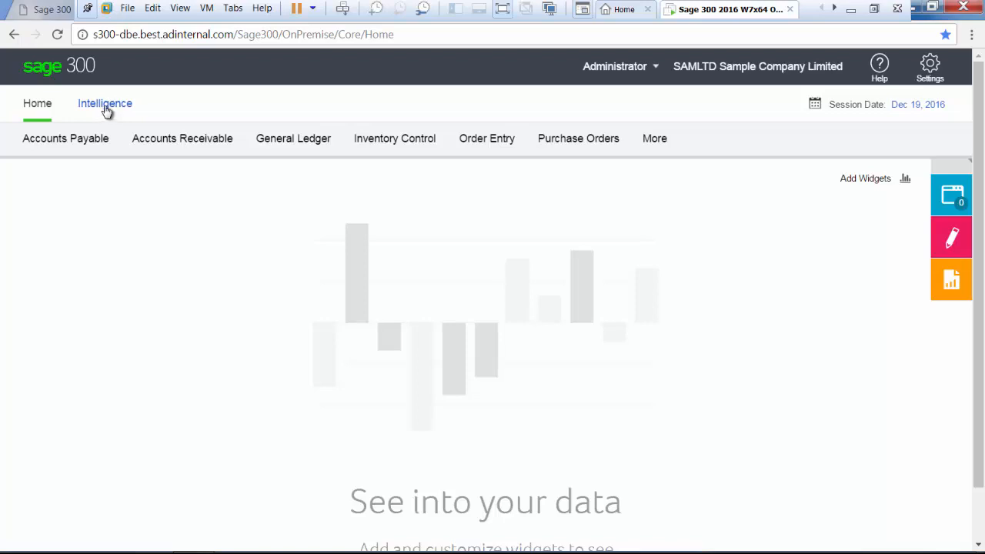
Step: Open Sage Intelligence Reporting Cloud from the Sage 300 home page
mouse_move(106, 112)
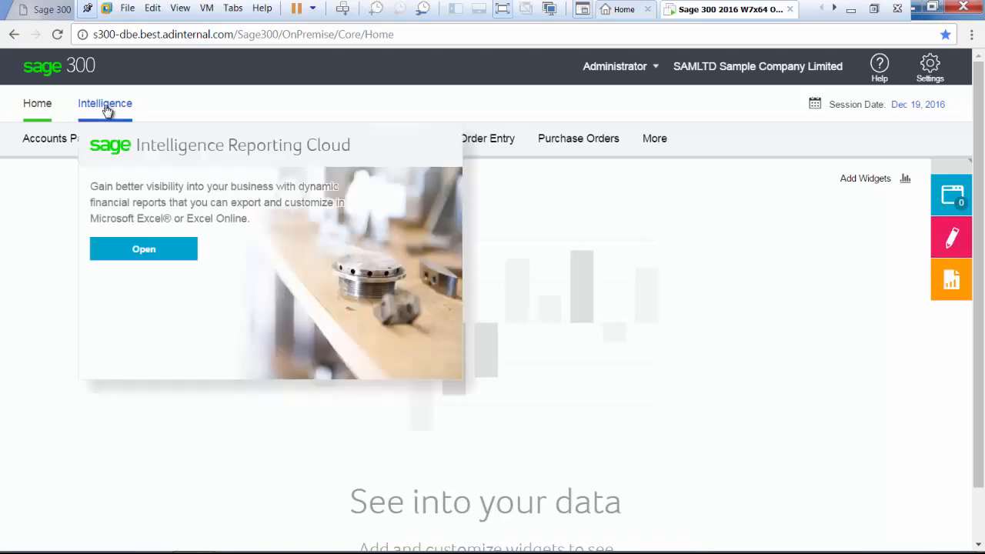
click(141, 251)
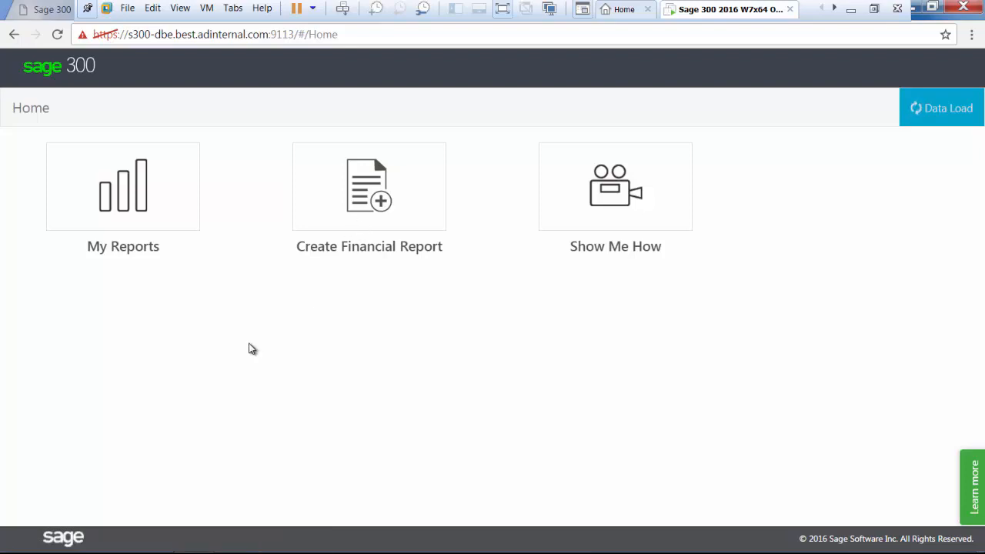
Step: Look over the existing financial reports under My Reports and return to the reporting home page
click(134, 213)
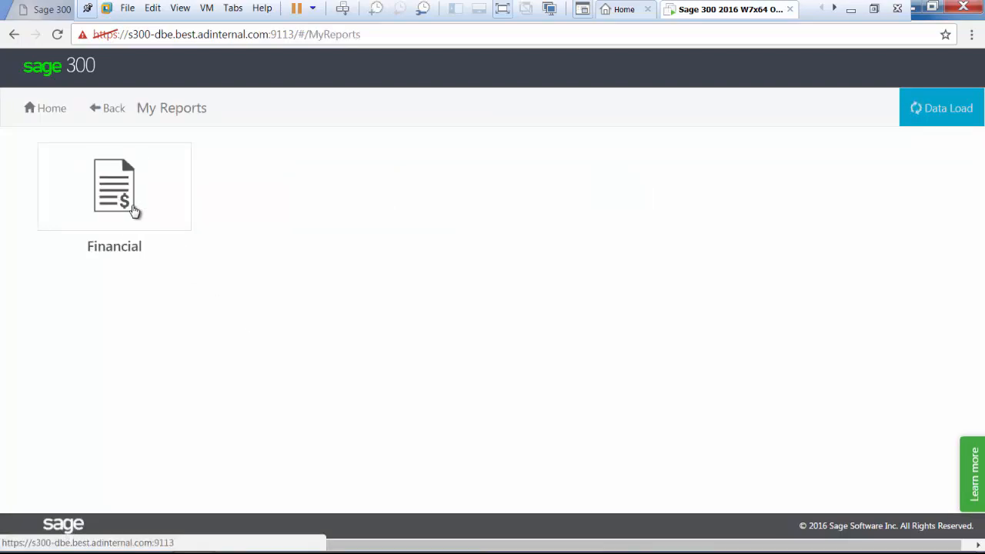
click(132, 216)
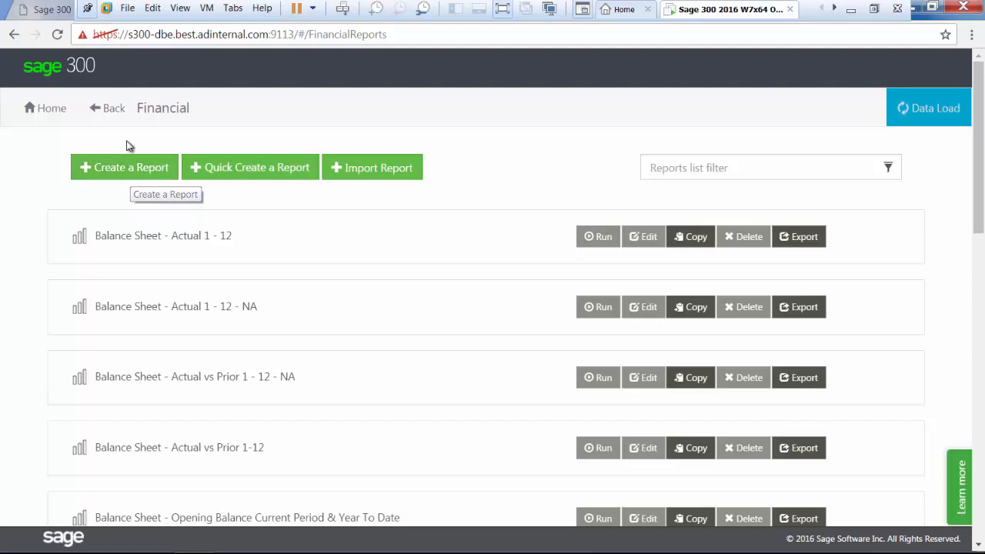
click(115, 112)
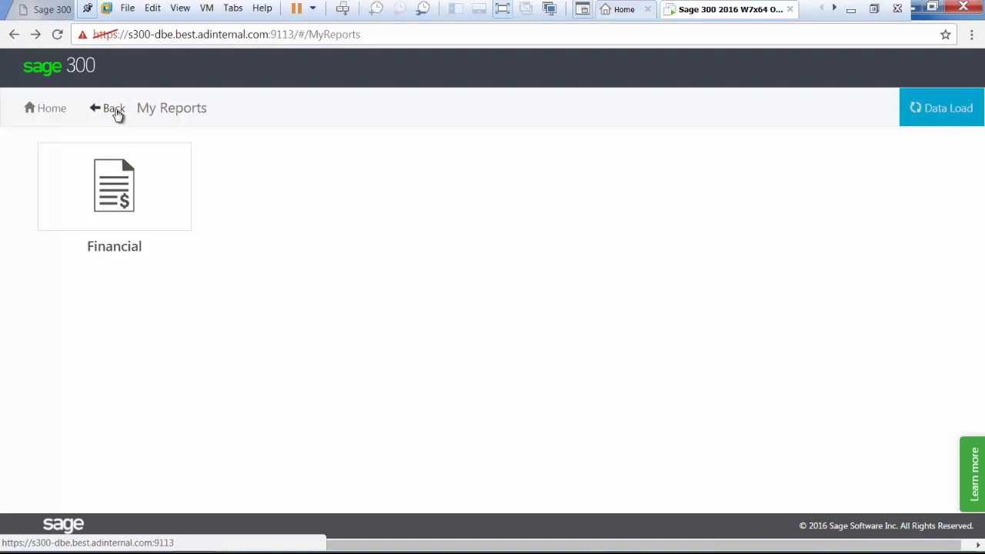
click(116, 111)
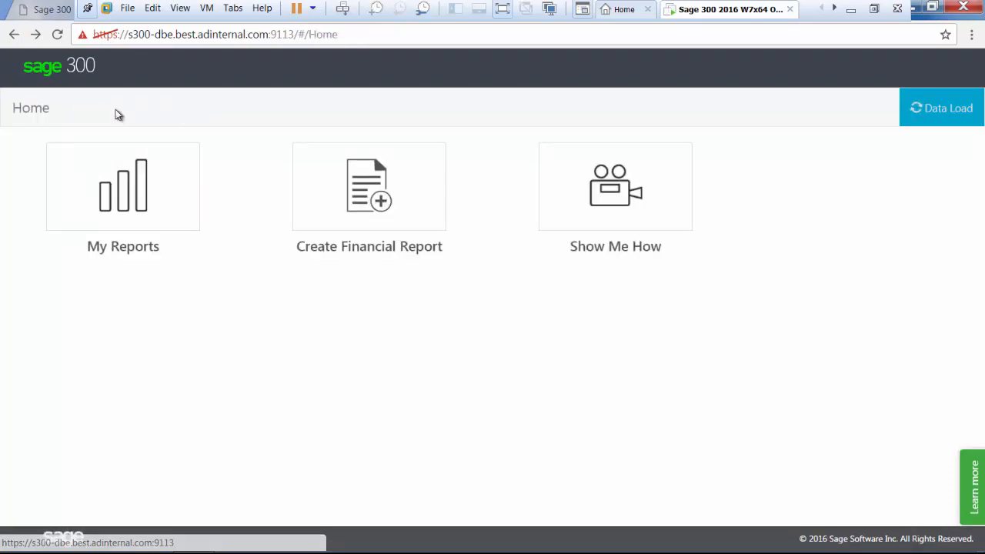
Step: Create a new financial report named "Sample Company P&L"
click(363, 217)
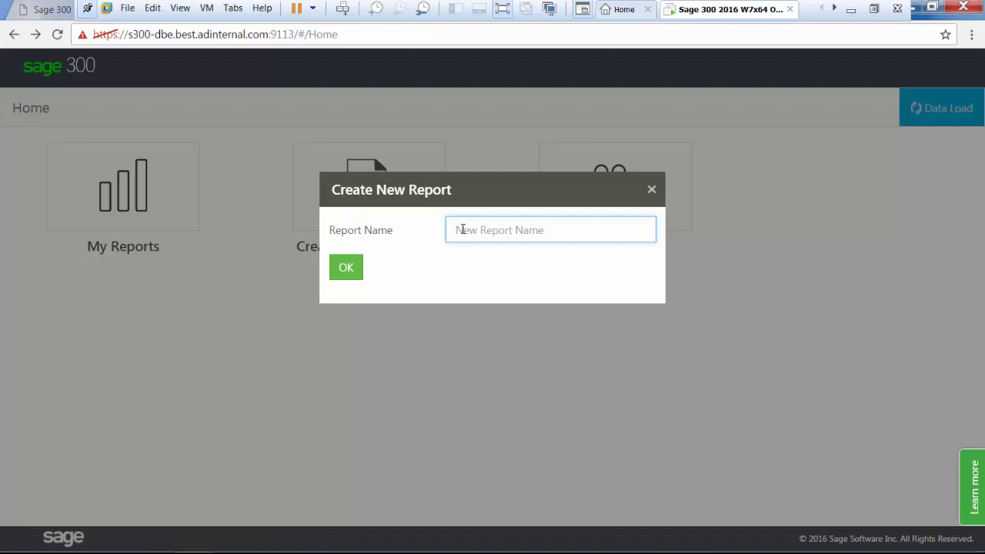
text(Sample Co)
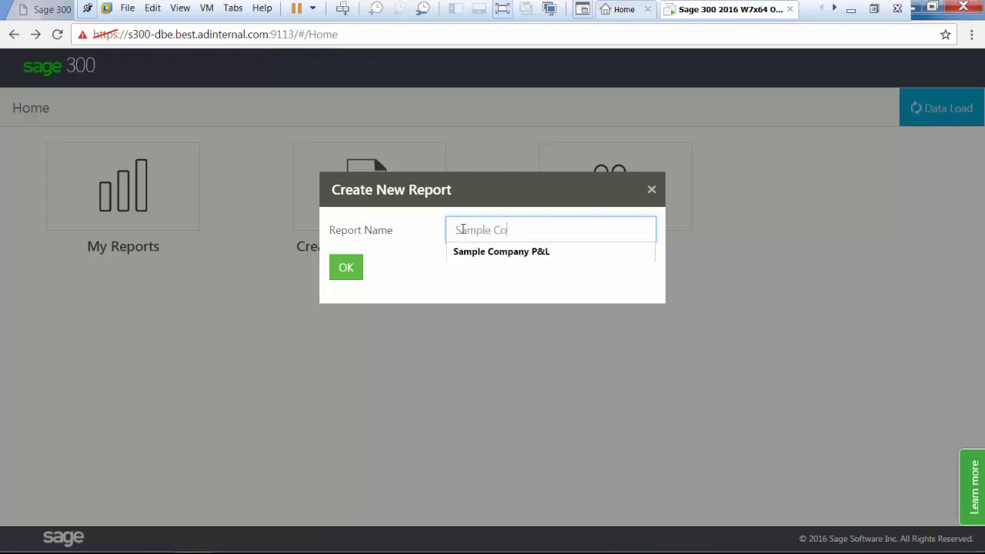
text(mpany P&L)
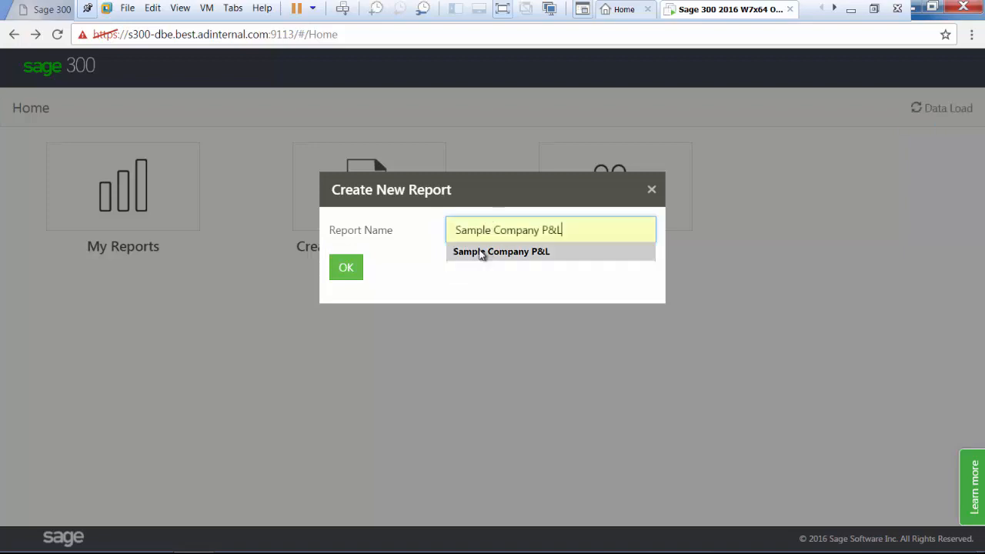
click(344, 277)
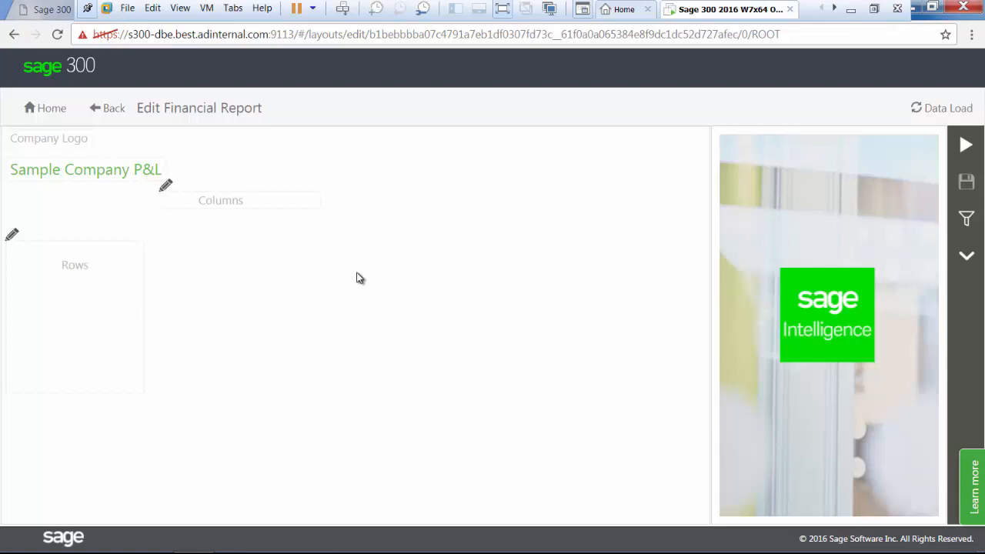
Step: Set Logo.jpg from the Pictures library as the report's company logo
click(57, 142)
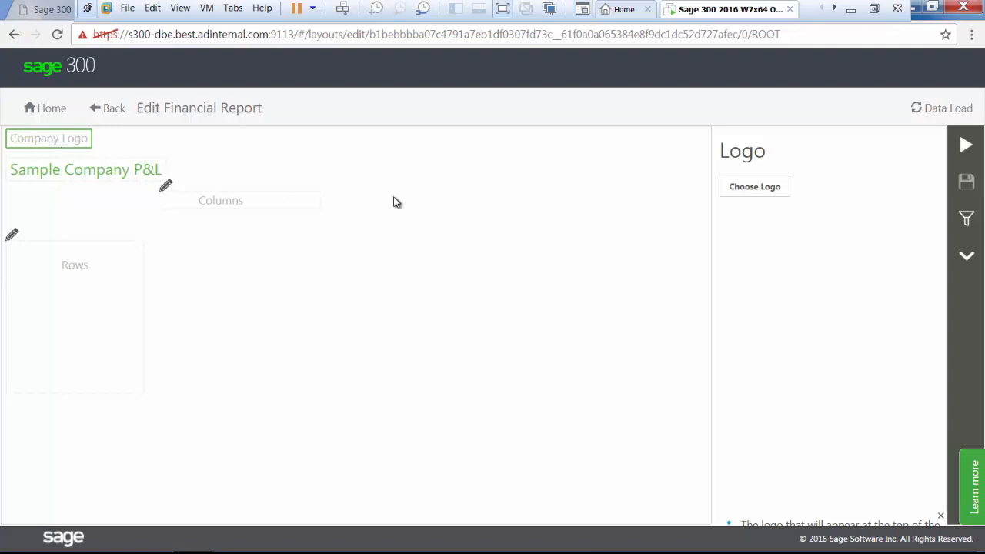
click(760, 192)
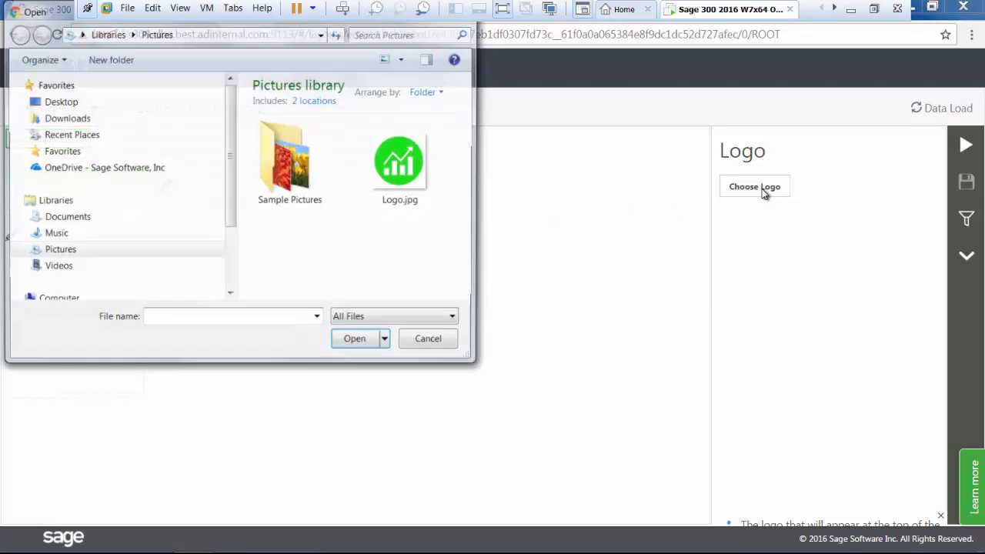
click(401, 161)
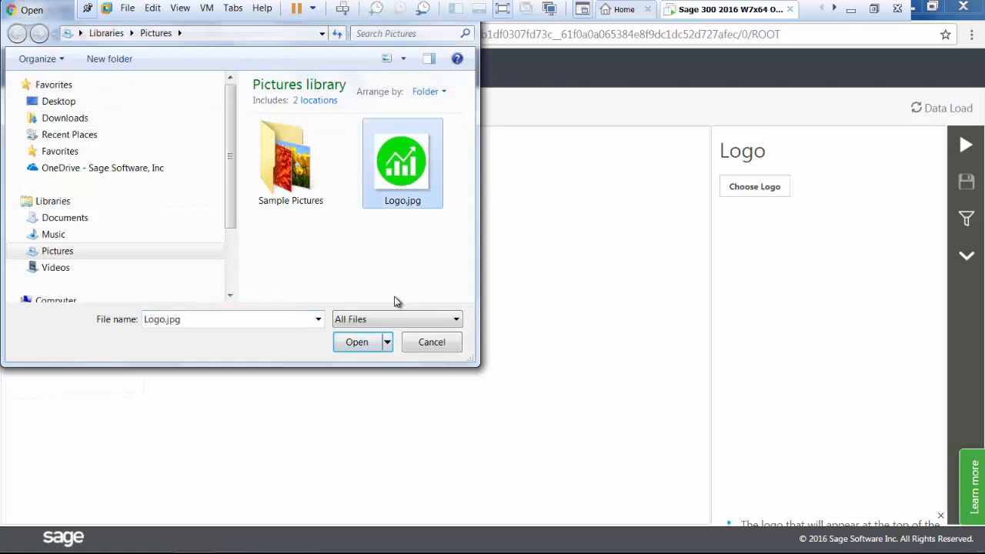
click(363, 343)
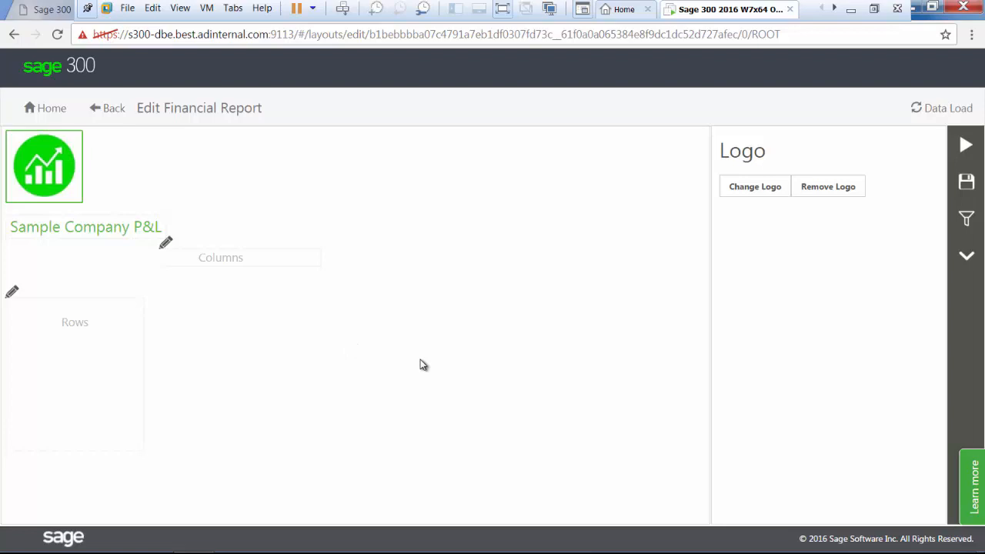
Step: Change the report title to "Sample Co P&L"
click(89, 233)
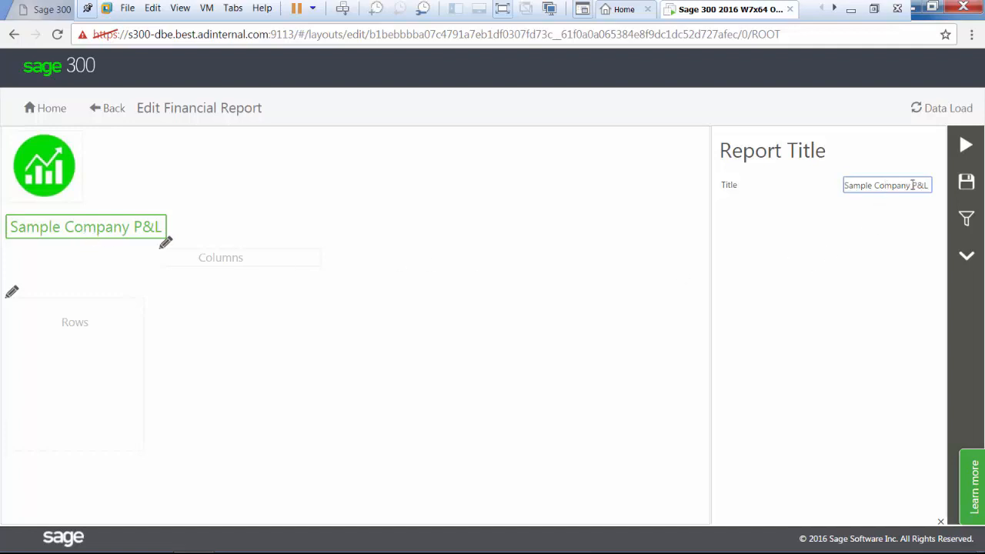
key(BackSpace)
key(BackSpace)
key(BackSpace)
key(BackSpace)
key(BackSpace)
key(BackSpace)
key(BackSpace)
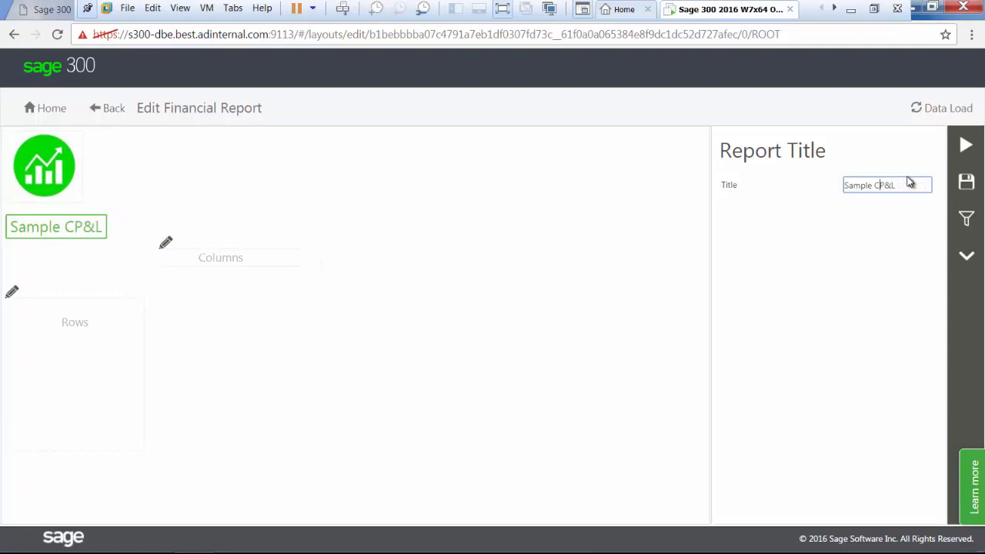
text(o)
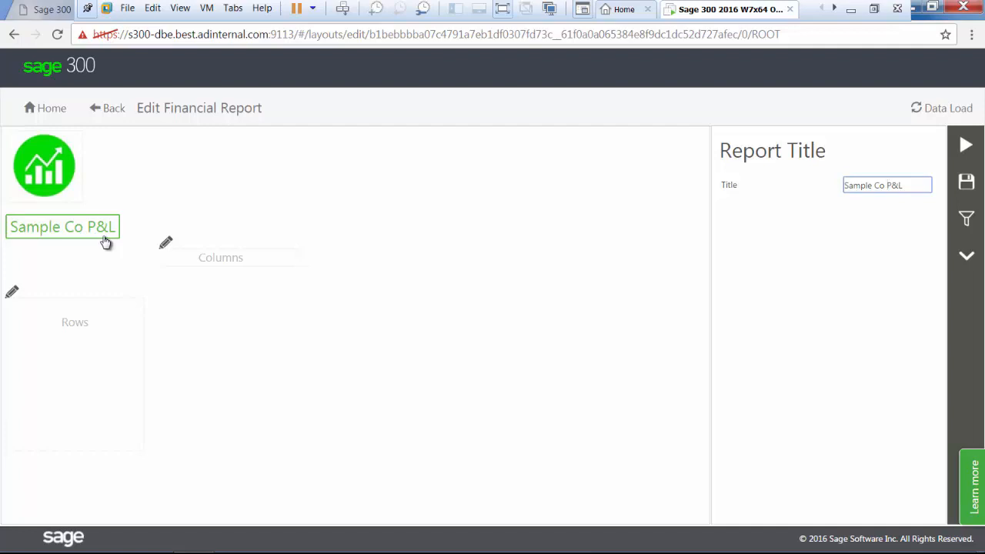
Step: Open the report's columns area for editing and review the available quick add column layouts without adding any
click(166, 246)
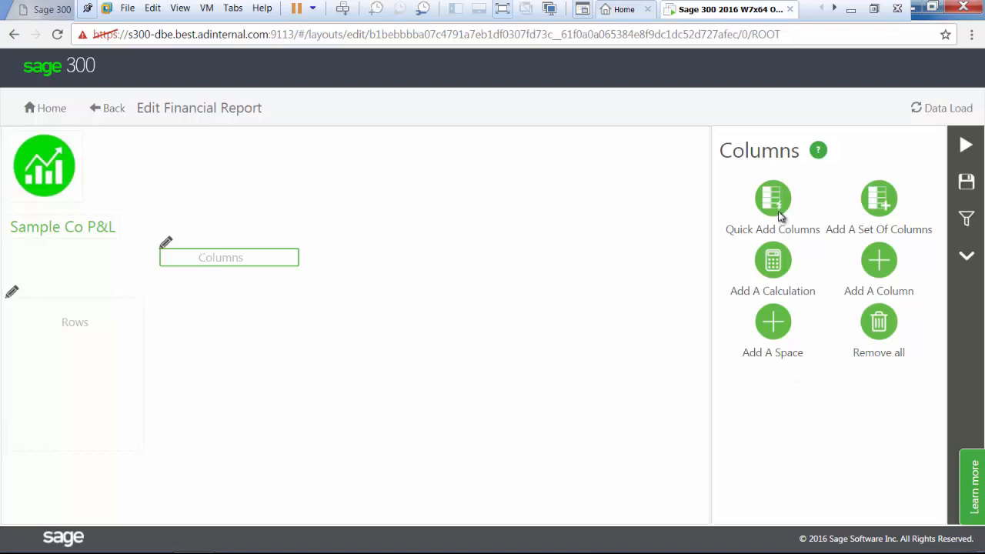
click(779, 216)
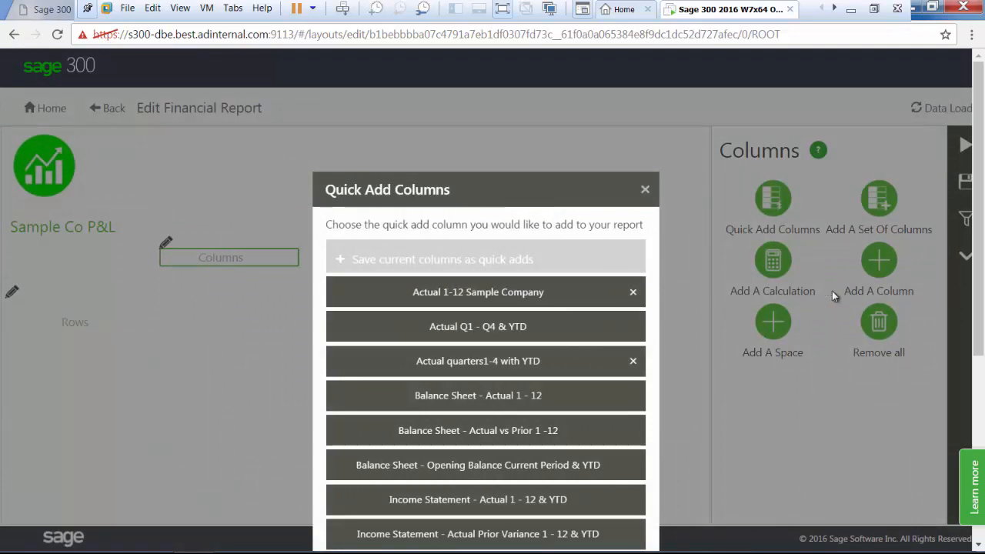
drag(971, 321, 978, 346)
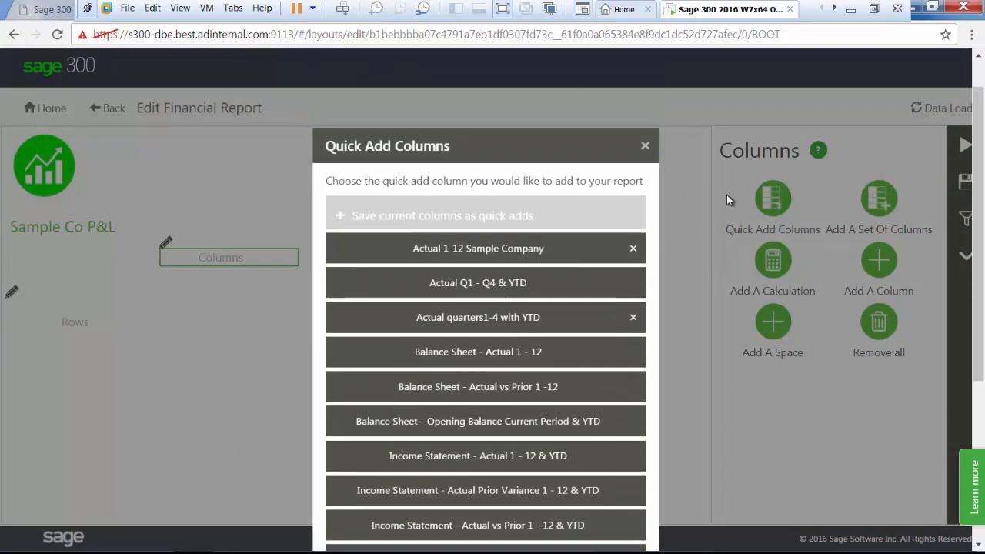
click(649, 154)
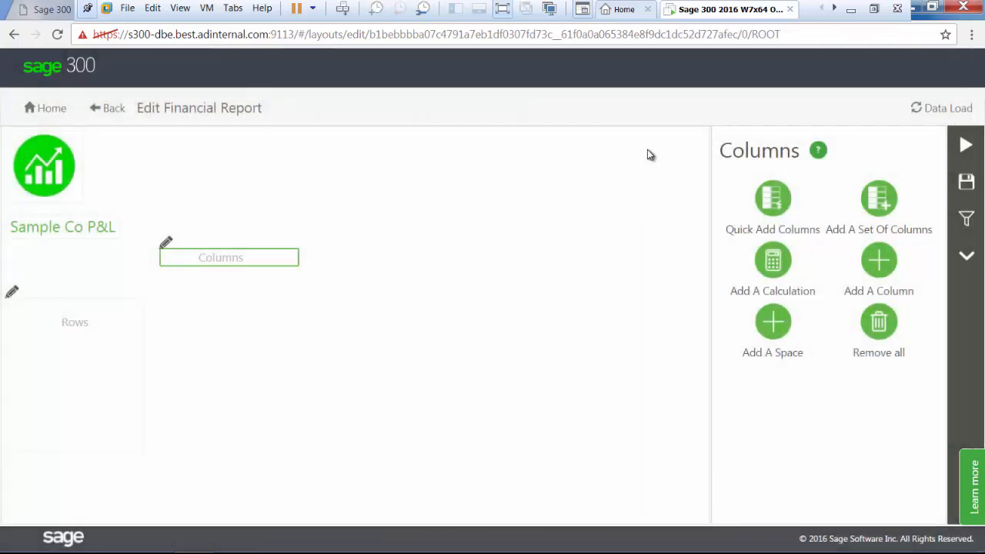
Step: Add a set of Actual columns for all 12 periods, and remove all columns again
click(876, 219)
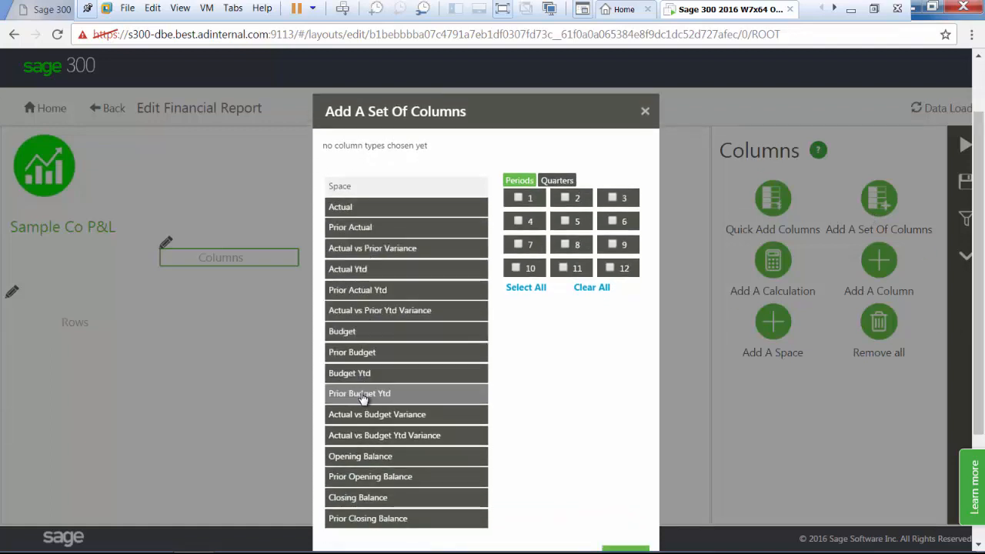
click(366, 208)
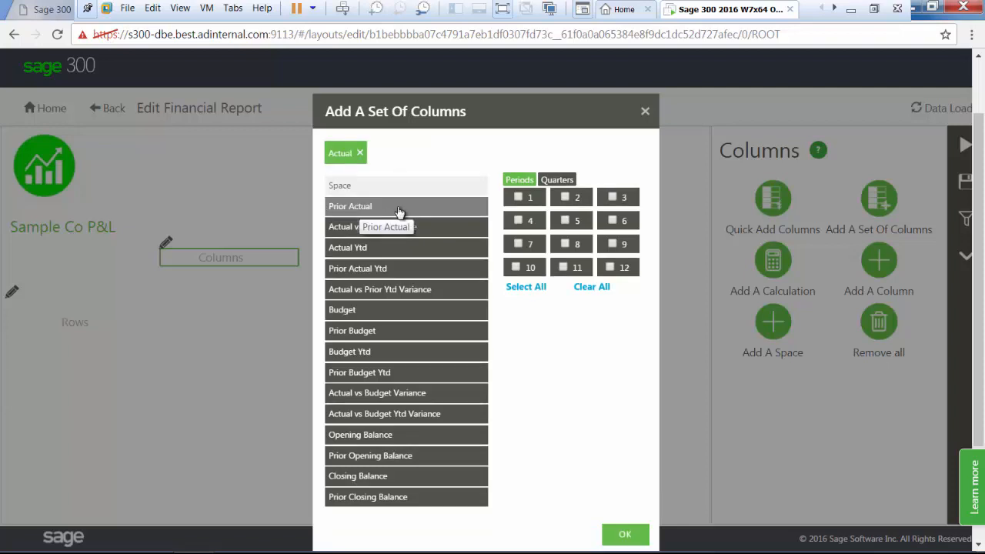
click(517, 200)
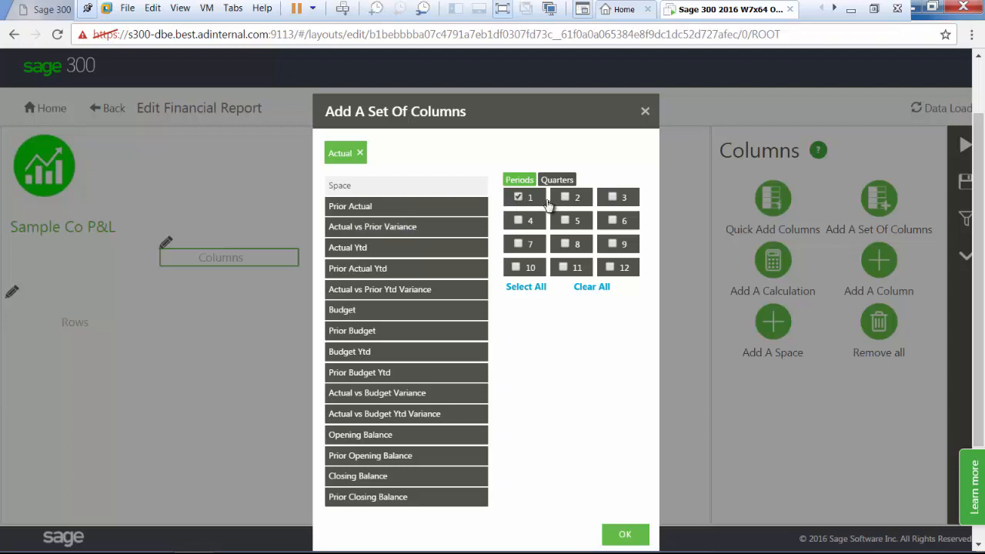
click(578, 199)
click(614, 198)
click(516, 287)
click(625, 539)
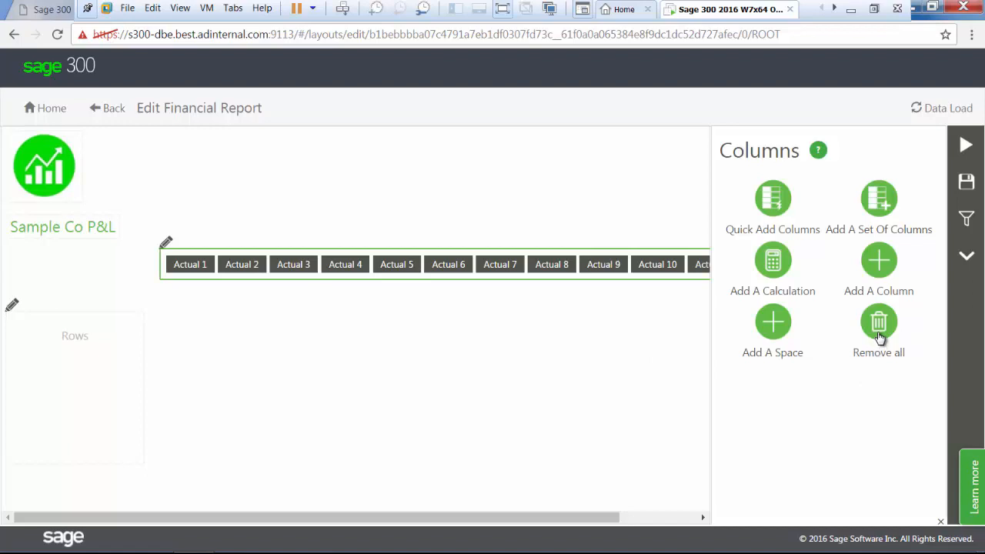
click(879, 326)
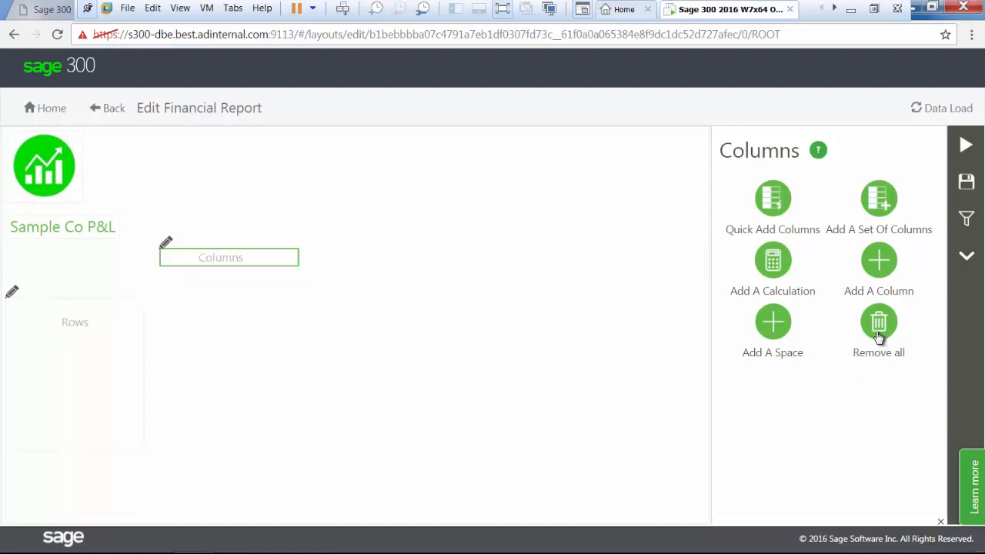
Step: Add a set of Actual columns for all four quarters to the report
click(880, 205)
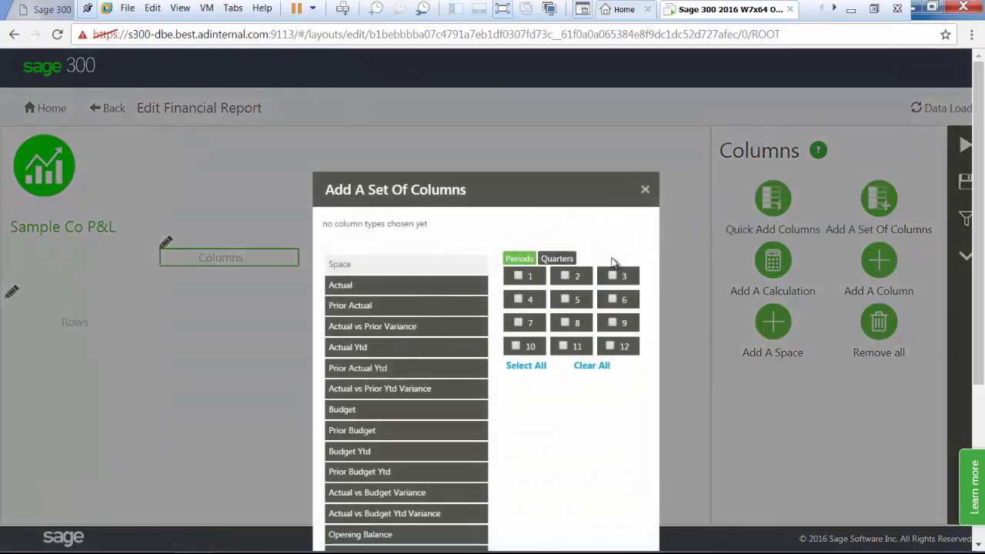
click(424, 289)
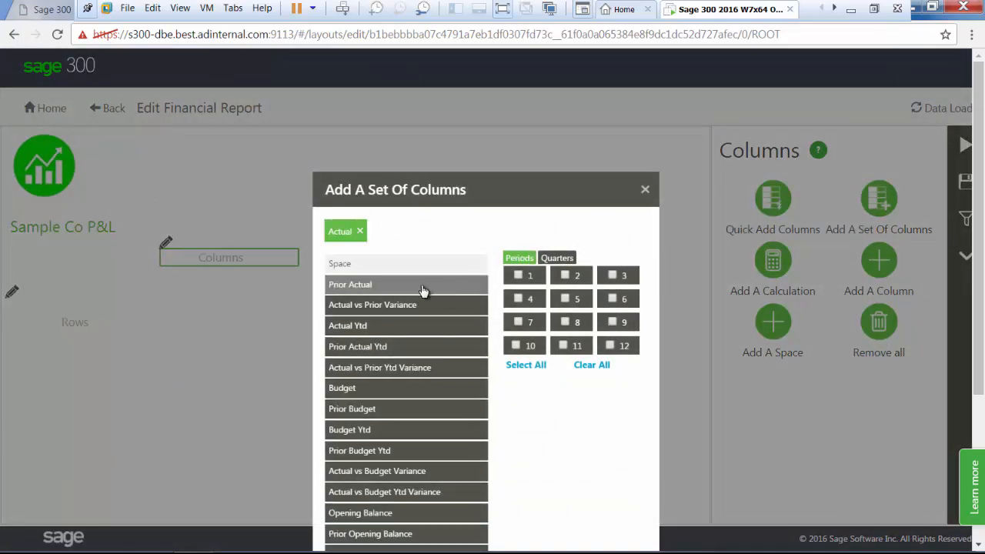
click(560, 259)
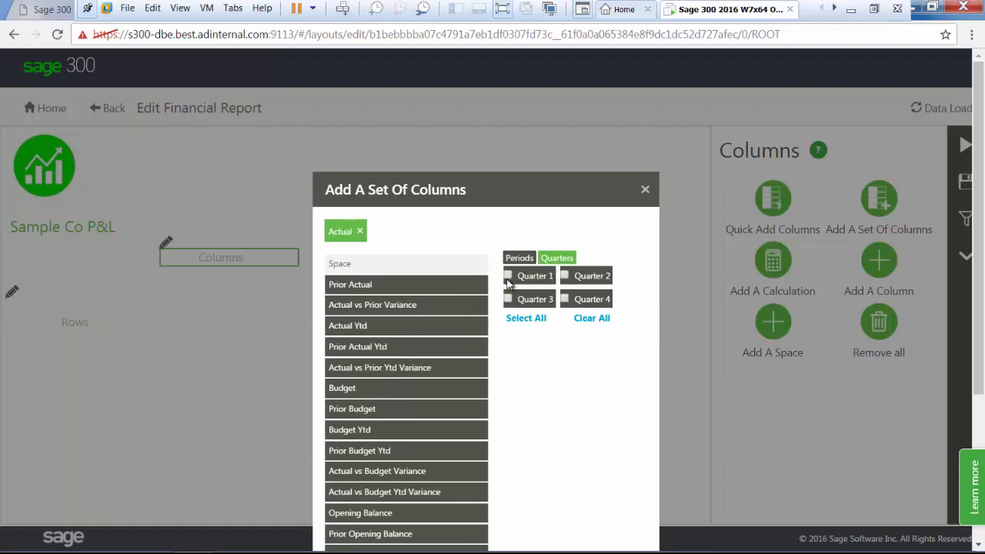
click(508, 279)
click(565, 277)
click(529, 321)
scroll(979, 336, down, 1)
scroll(979, 336, down, 1)
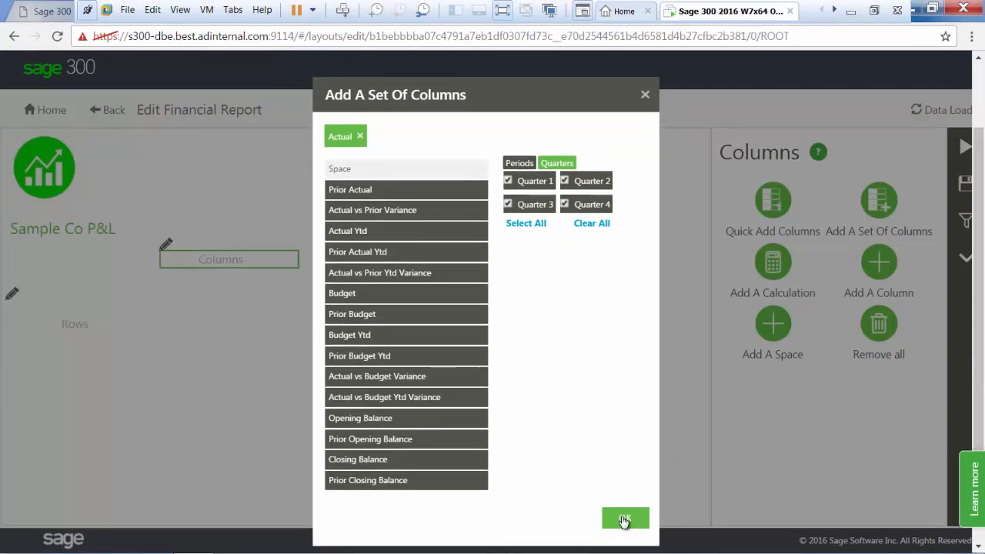
click(625, 521)
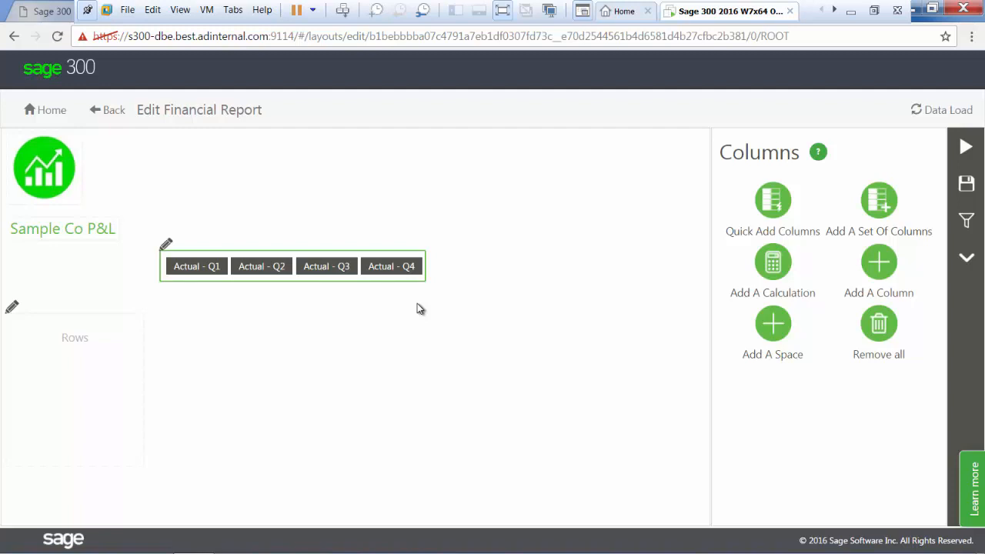
Step: Add a single column headed "YTD-Actual" with amount type Actual Ytd and period 13
click(879, 264)
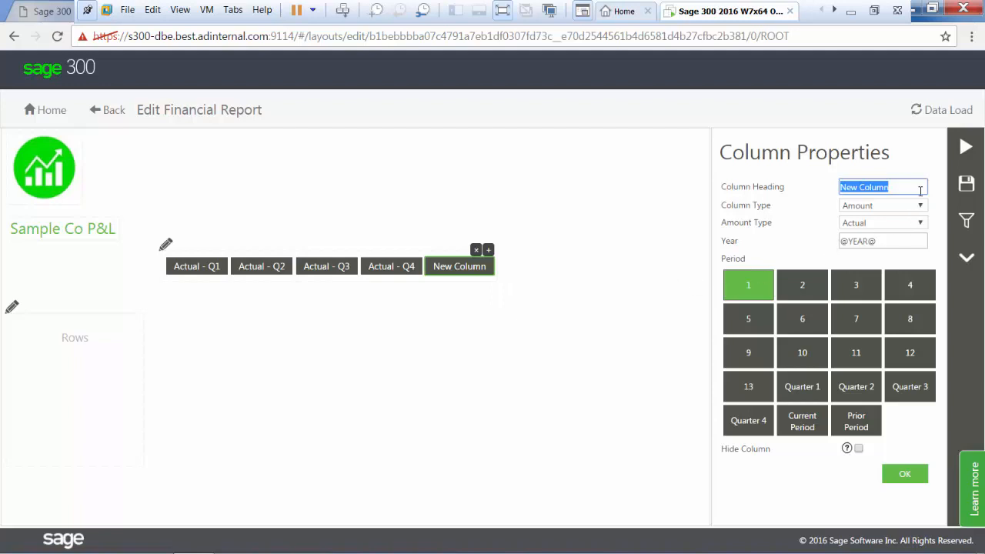
text(YTD)
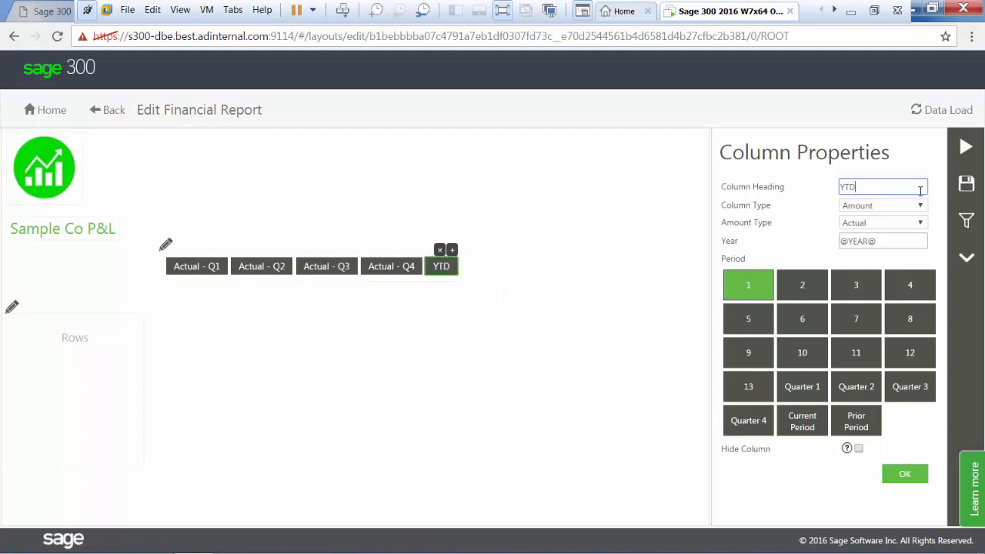
text(-Actual)
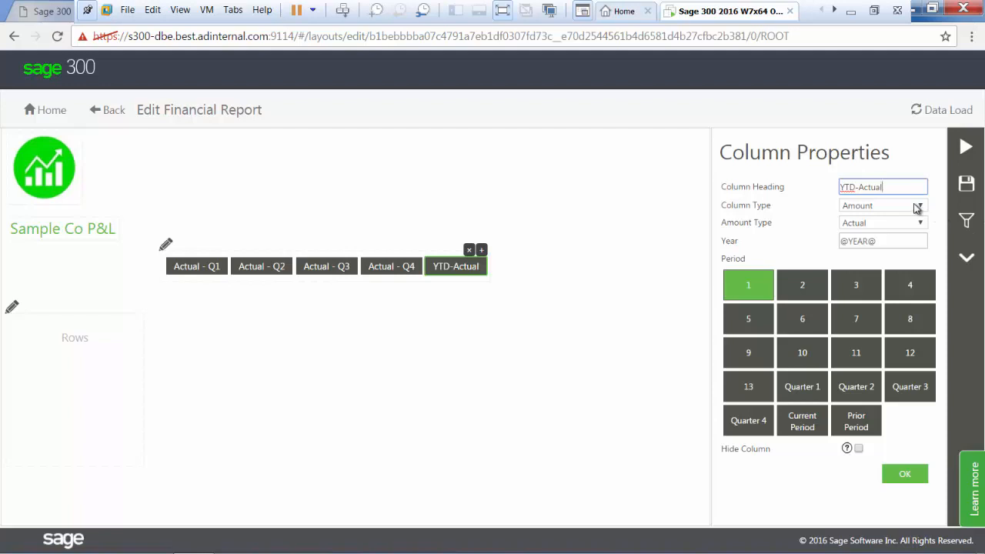
click(920, 223)
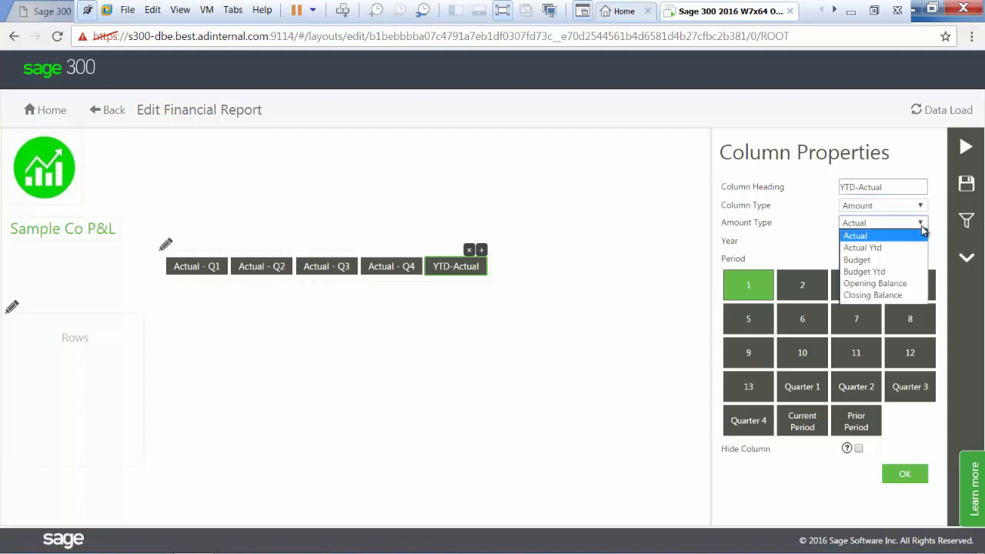
click(921, 248)
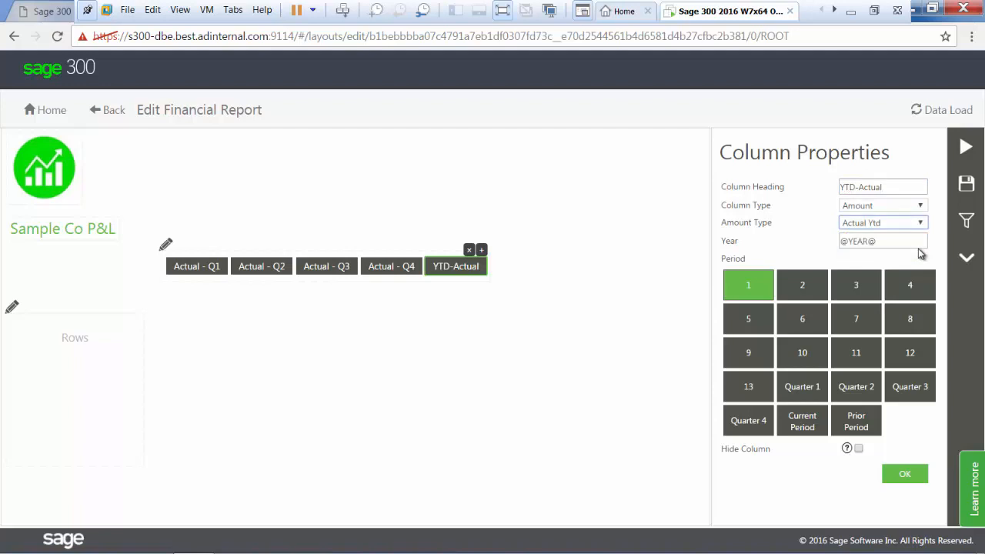
click(754, 391)
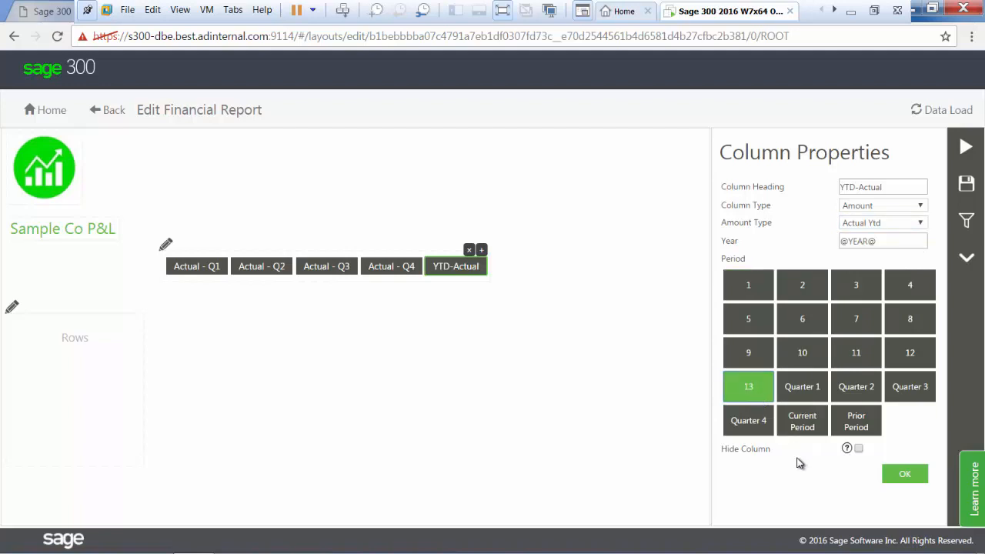
click(902, 475)
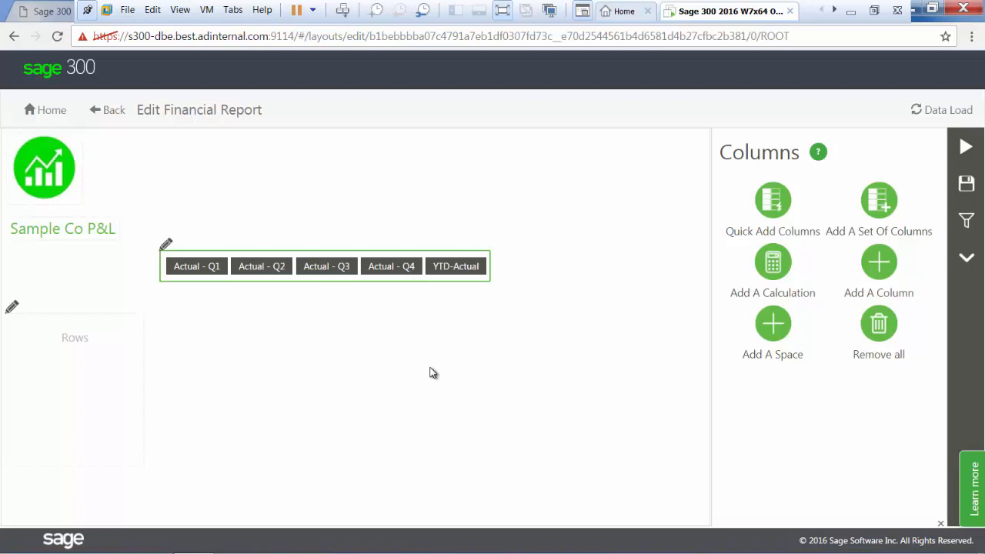
Step: Add a calculated column that sums Actual - Q1, Actual - Q2, Actual - Q3 and Actual - Q4
click(776, 266)
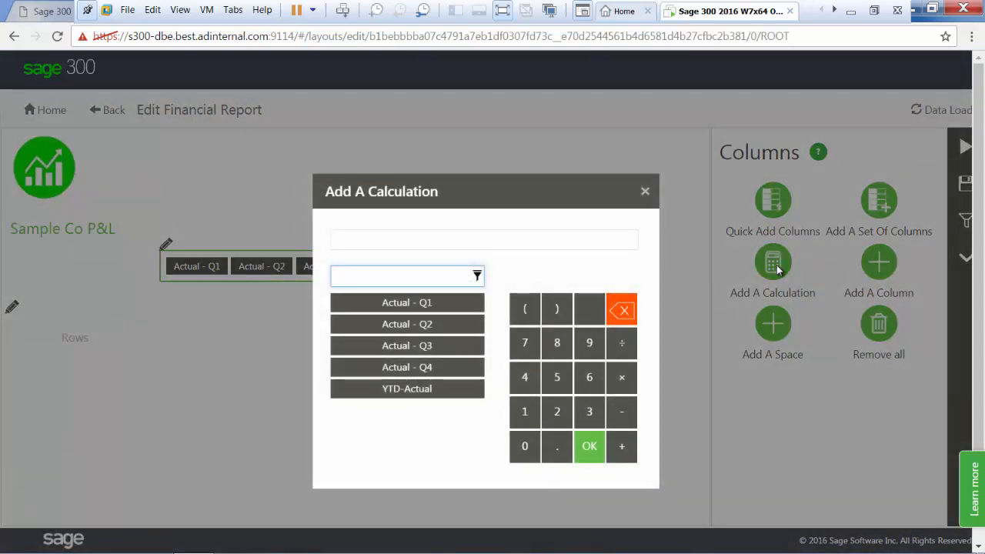
click(399, 308)
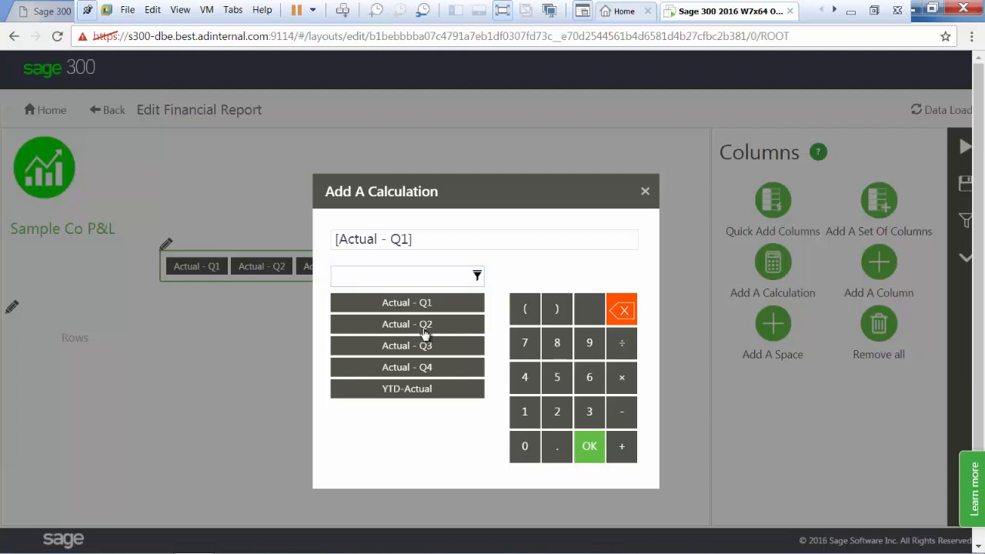
click(622, 447)
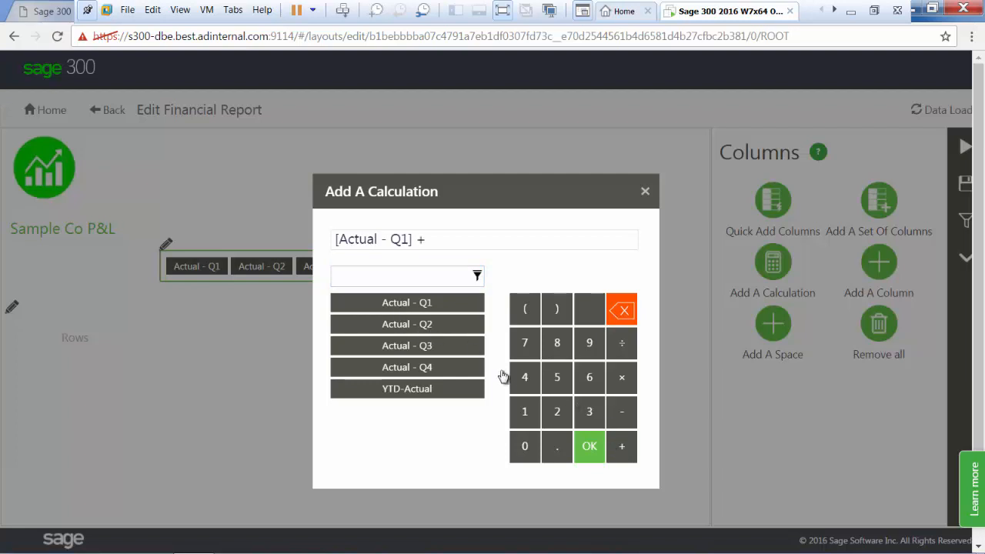
click(434, 327)
click(620, 447)
click(449, 348)
click(620, 448)
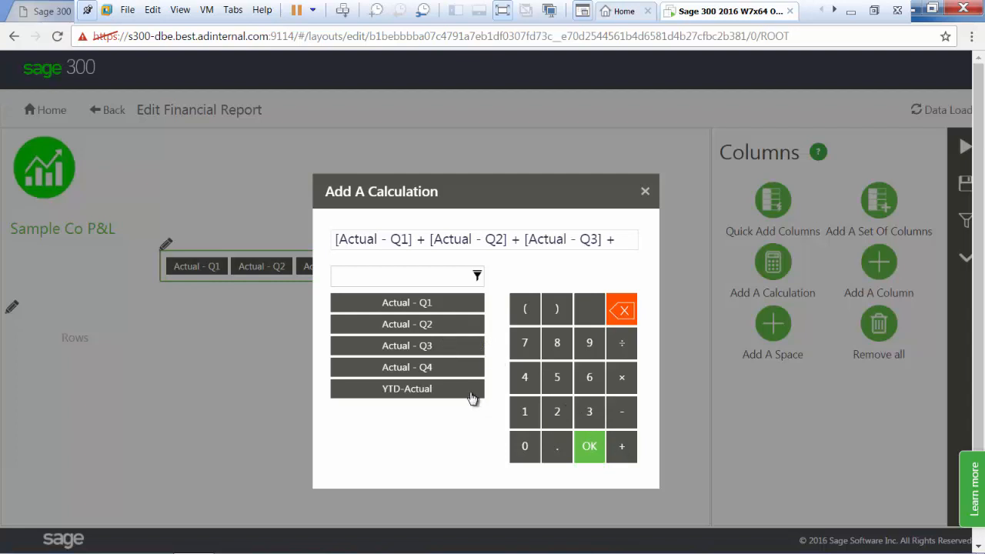
click(437, 368)
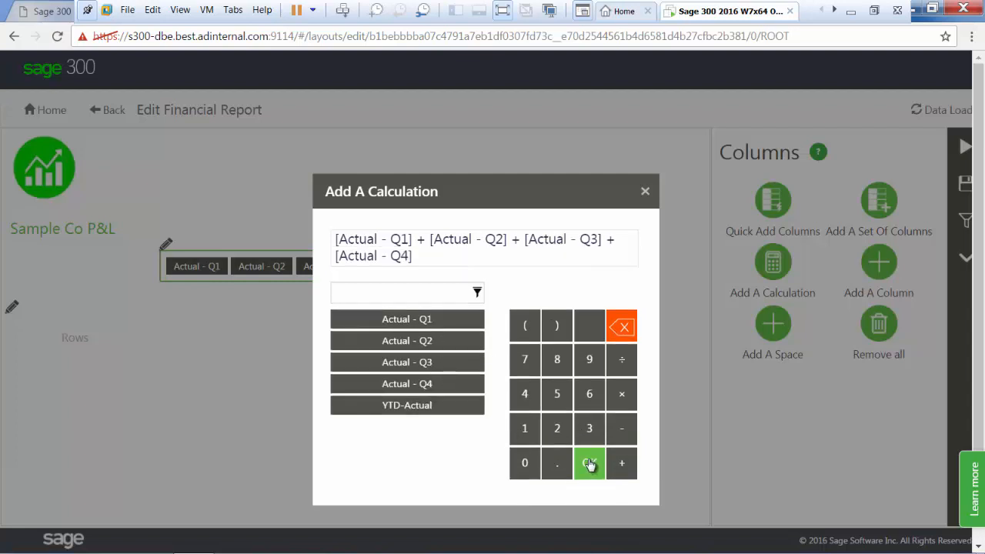
click(590, 460)
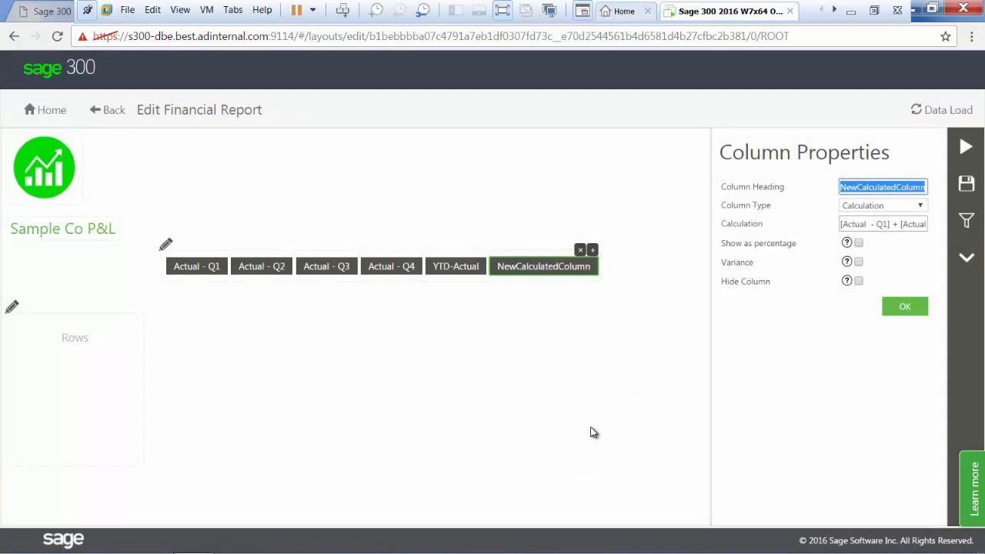
Step: Set the calculated column's heading to "YTD Qtr1-Qtr4" and confirm its properties
text(YTD )
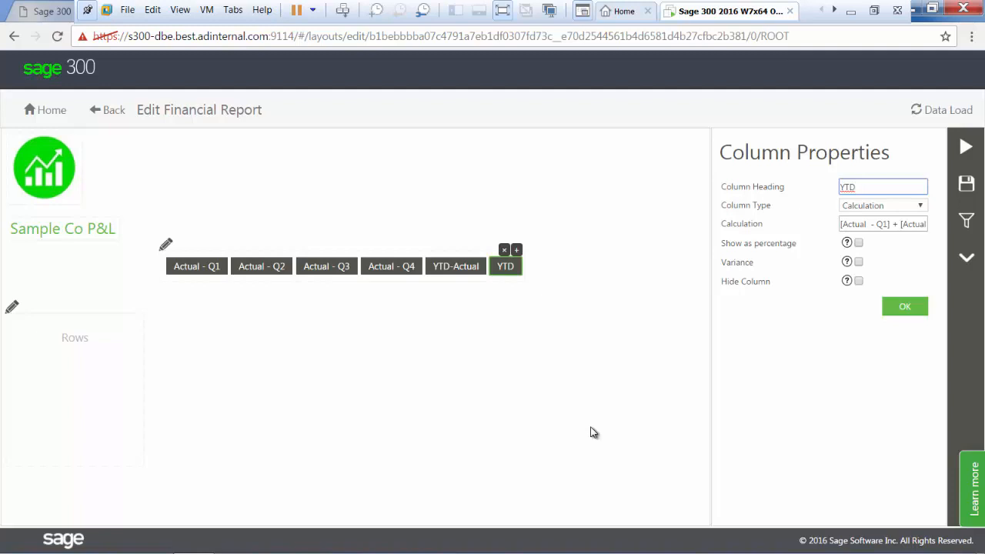
text(Qtr1)
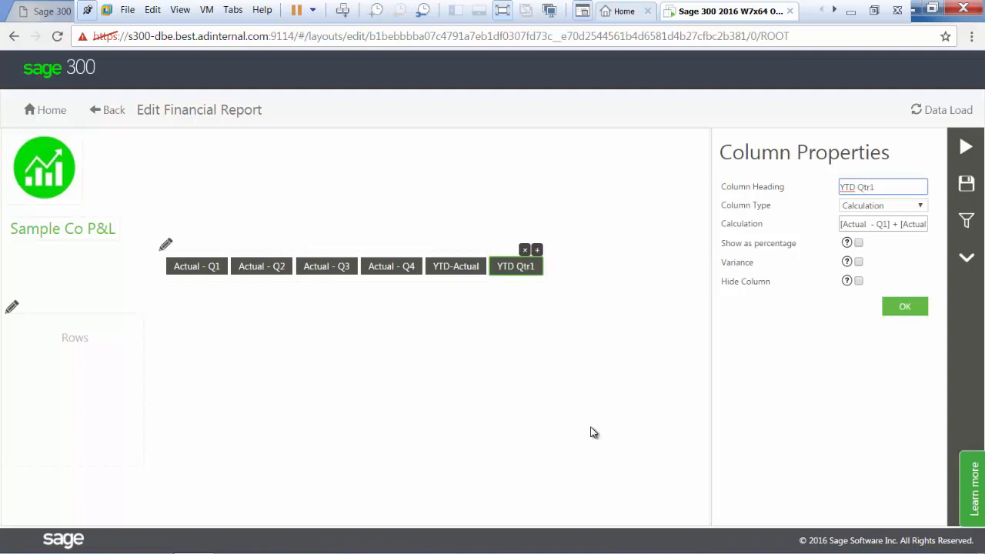
text(=)
key(BackSpace)
text(-Qtr4)
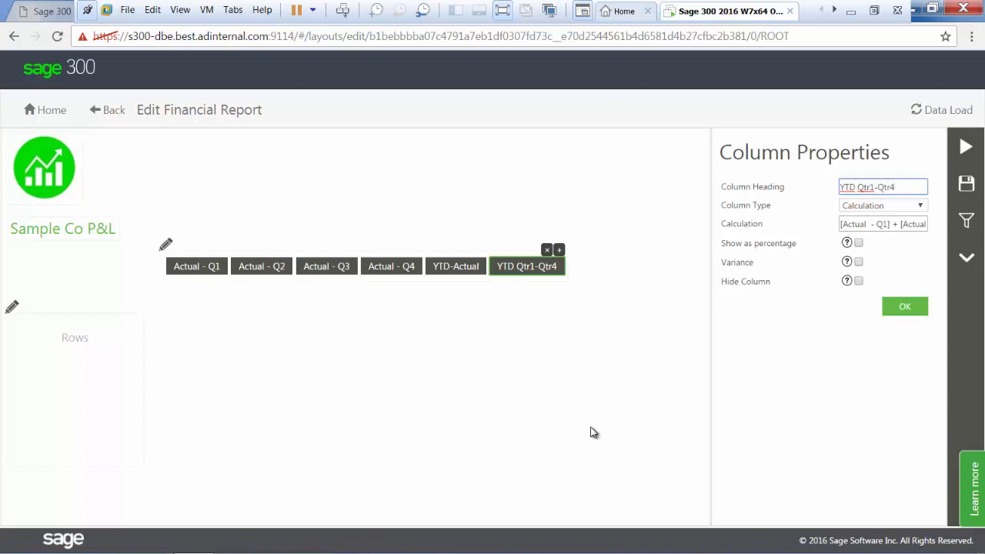
click(904, 310)
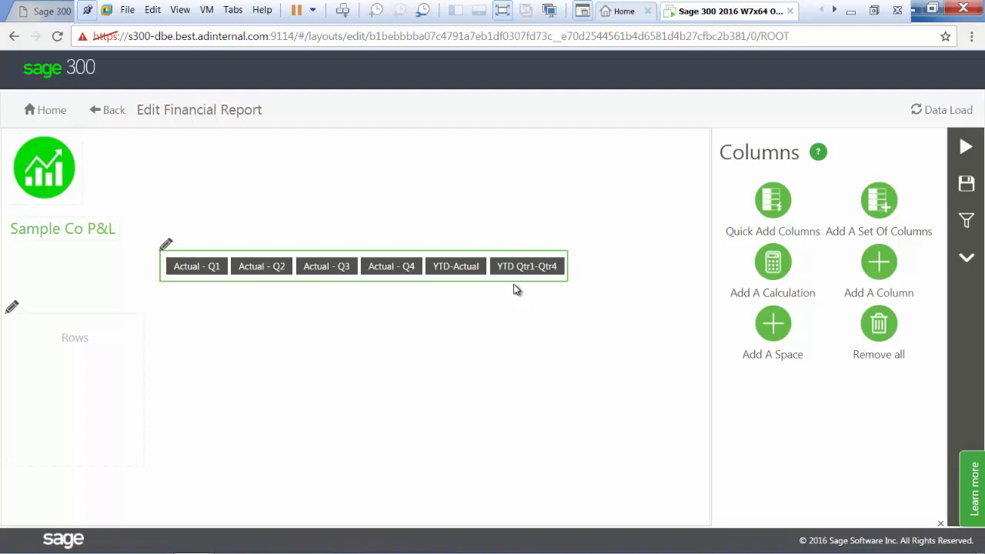
Step: Start a set of rows for the report based on account groups and add group 15, Revenue, to it
click(13, 311)
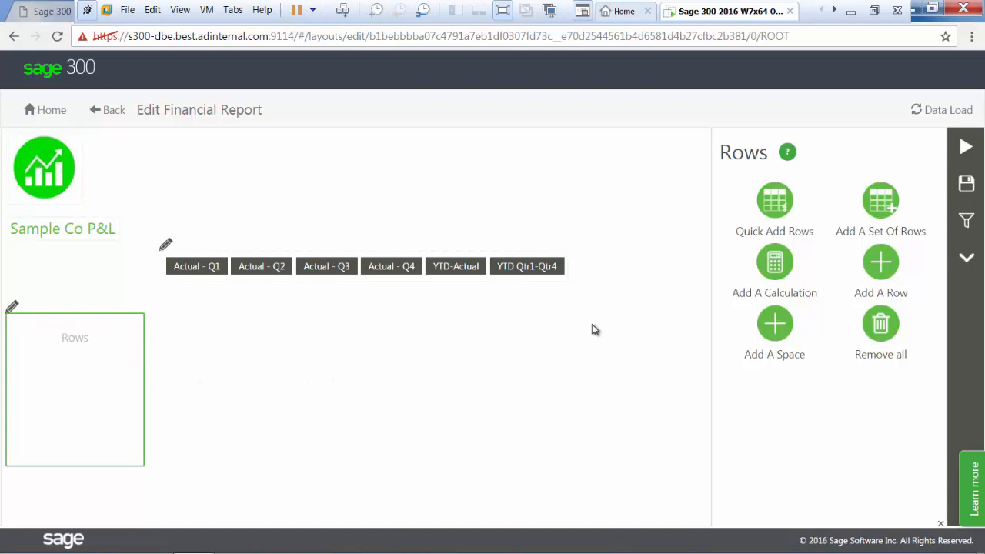
click(891, 220)
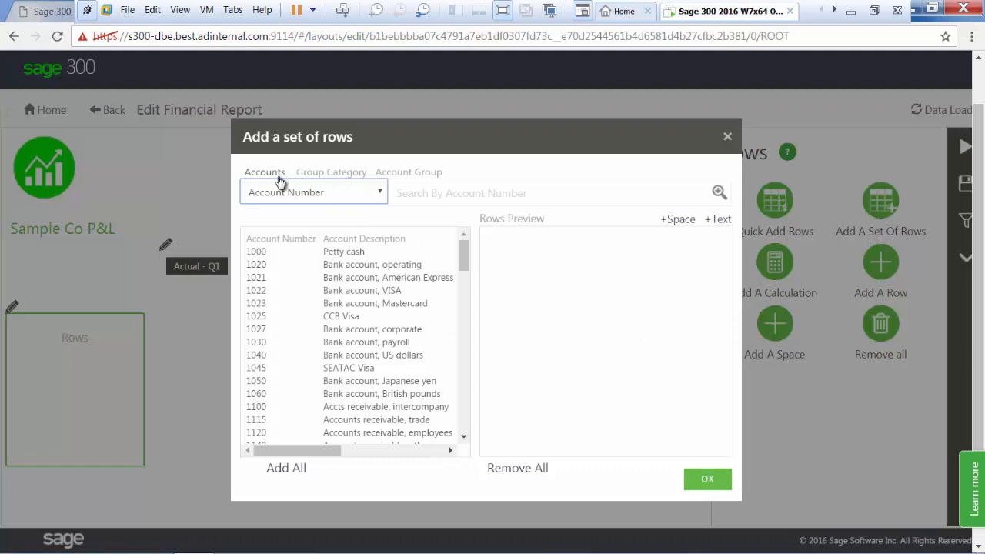
click(331, 176)
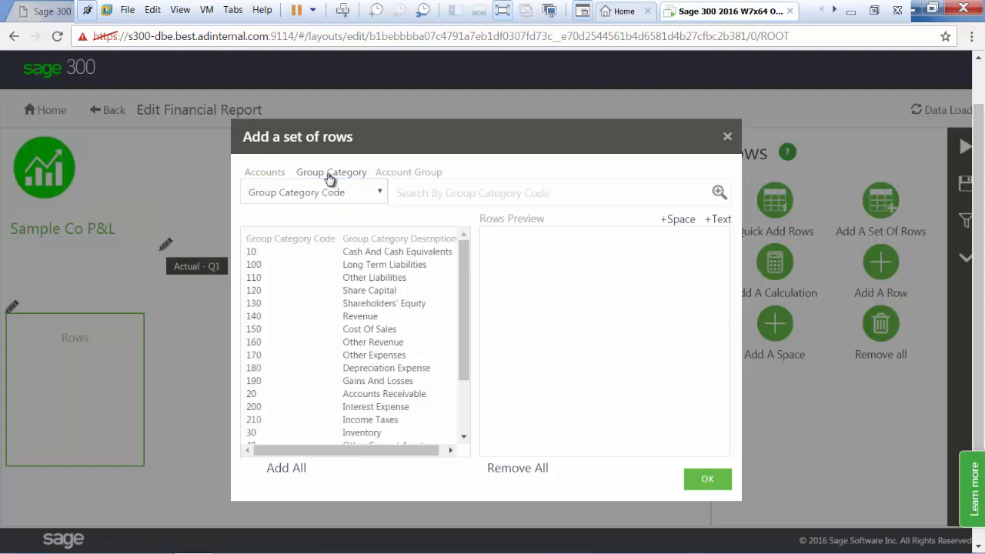
click(399, 176)
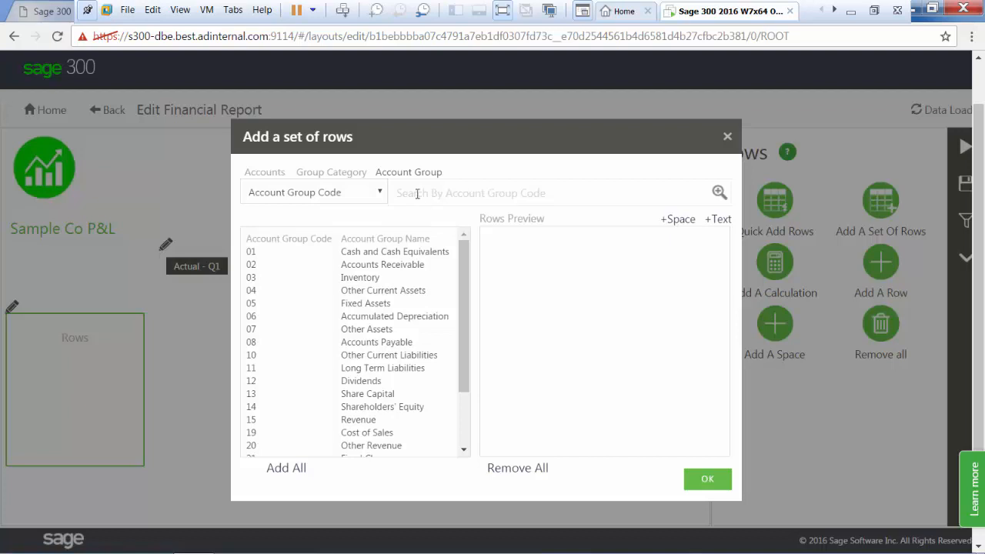
click(417, 193)
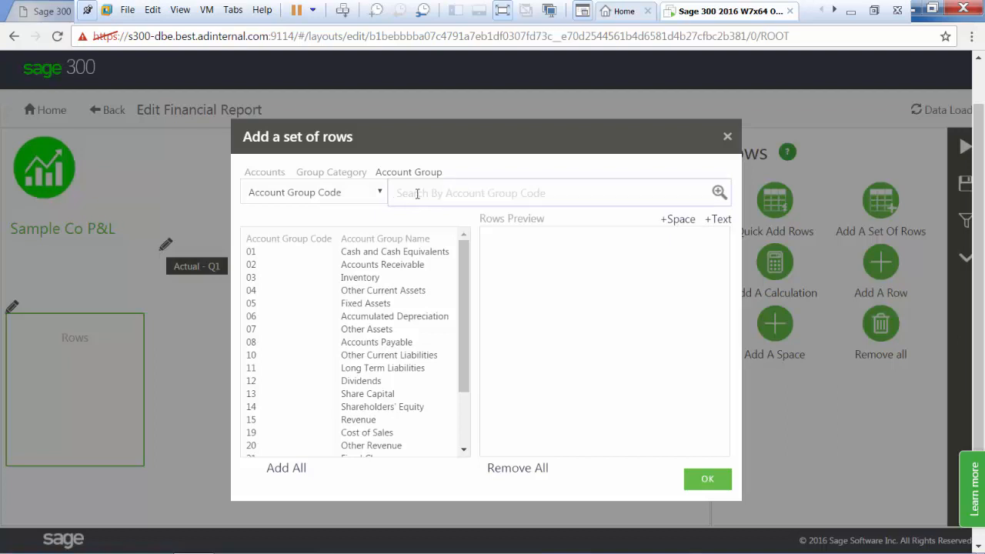
text(15)
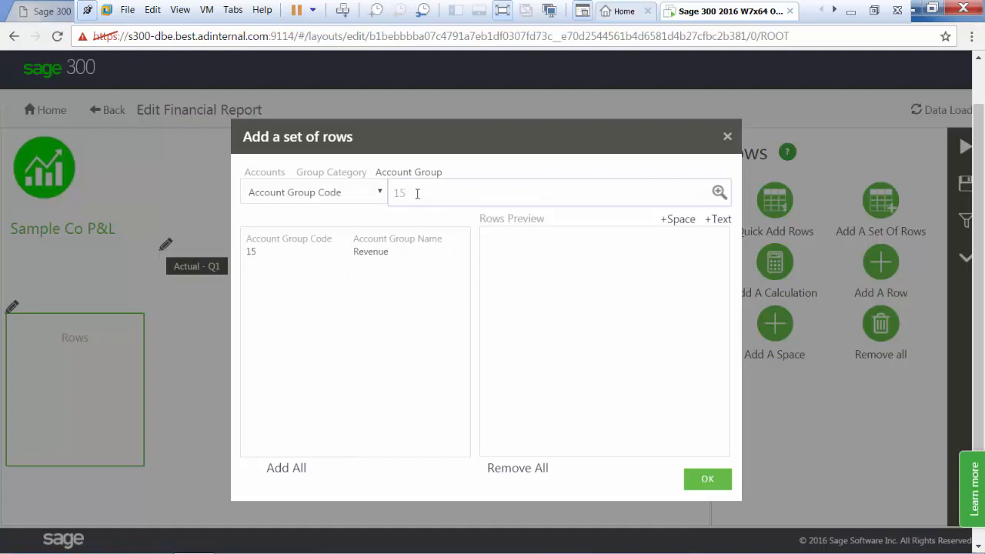
click(358, 255)
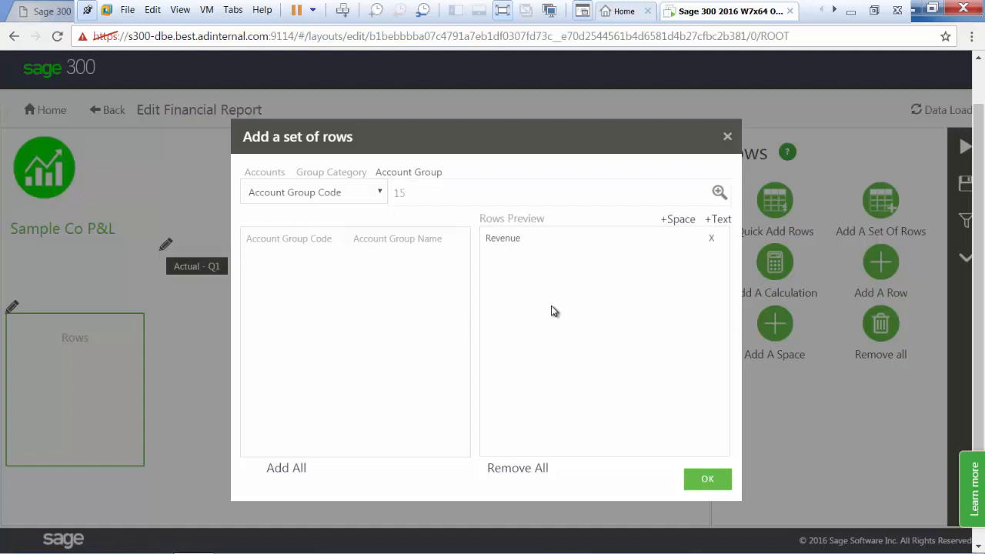
Step: Add the Cost of Sales, Other Revenue, Fixed Charges and Other Expenses account groups to the set and insert it into the report's rows
click(413, 195)
key(BackSpace)
key(BackSpace)
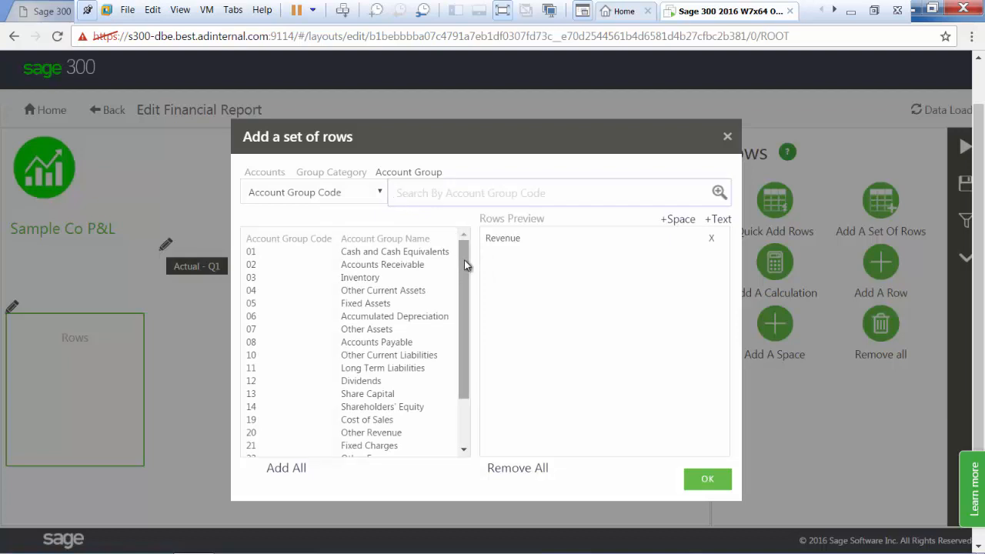
drag(466, 269, 470, 320)
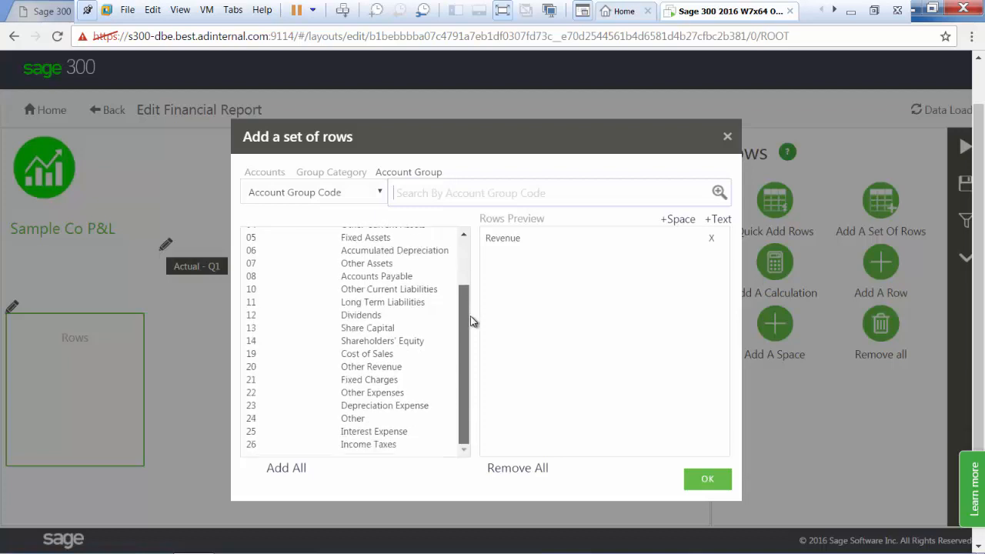
click(382, 355)
click(381, 369)
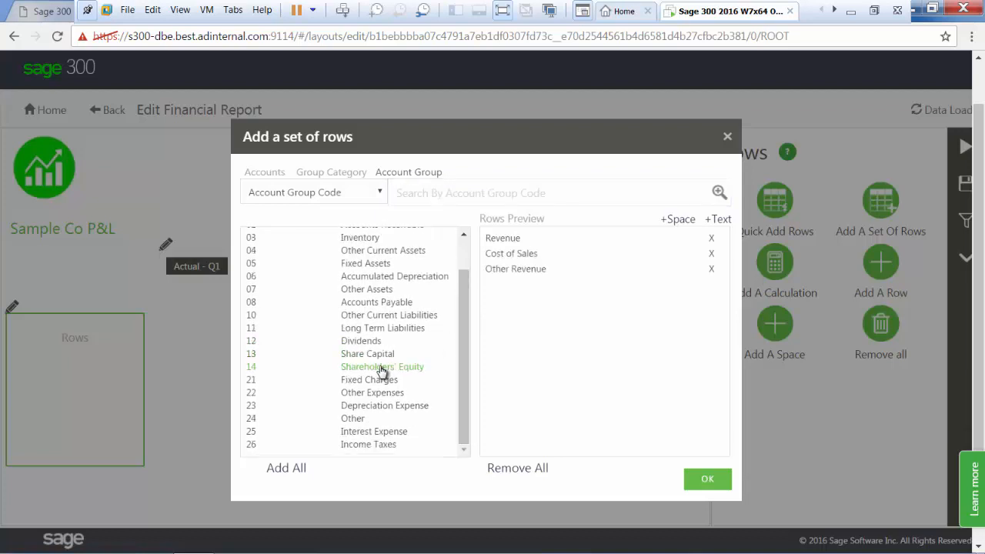
click(381, 380)
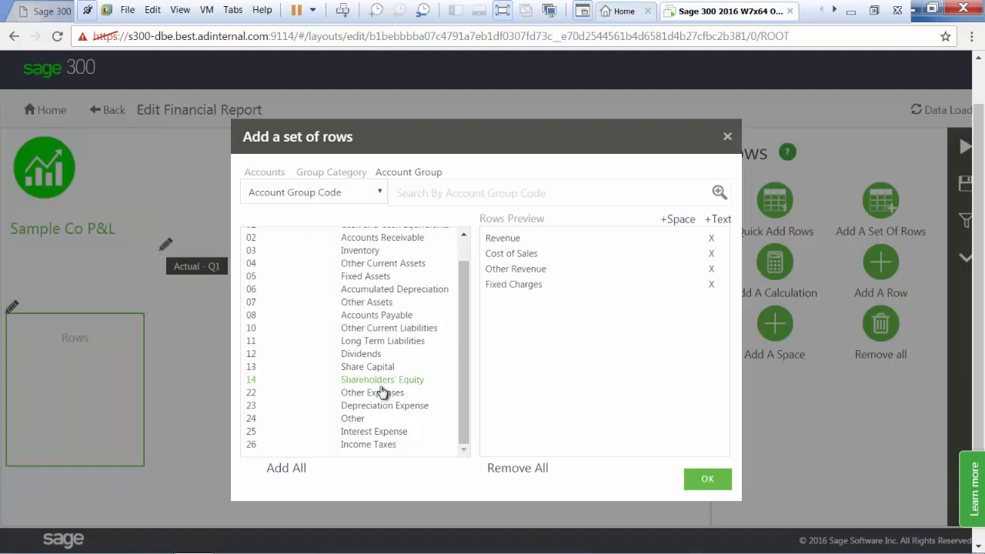
click(386, 392)
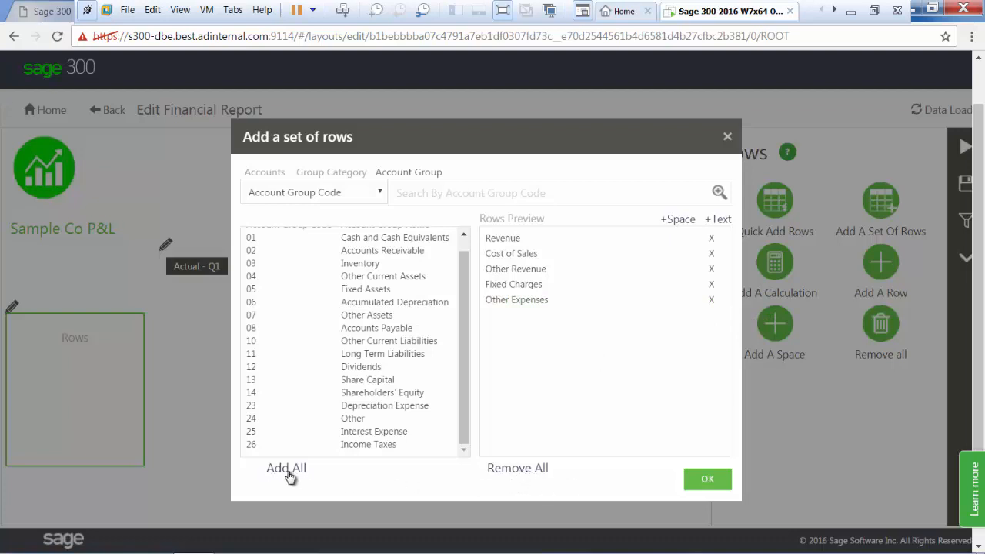
click(705, 482)
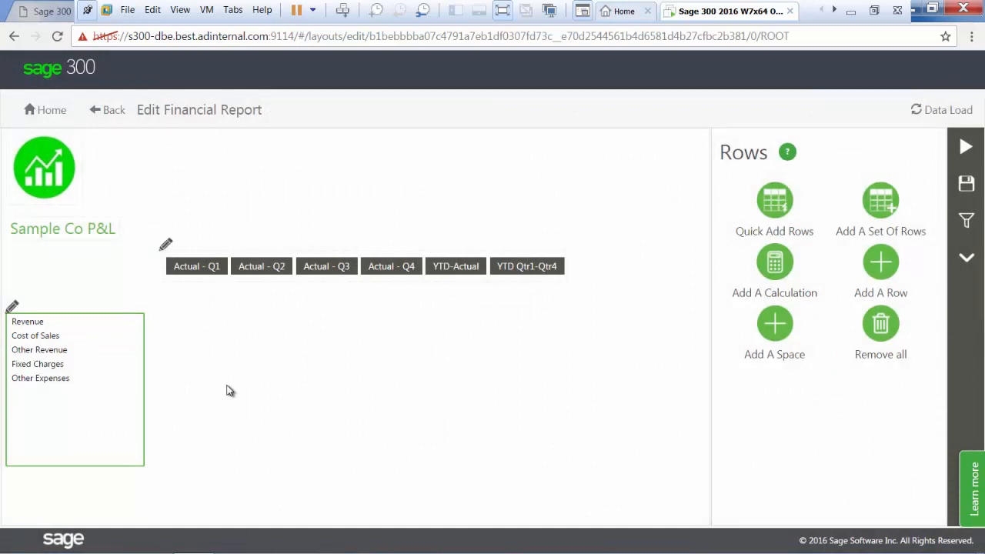
Step: Add a calculated row for Revenue - Cost of Sales with the heading "Gross Profit"
click(775, 266)
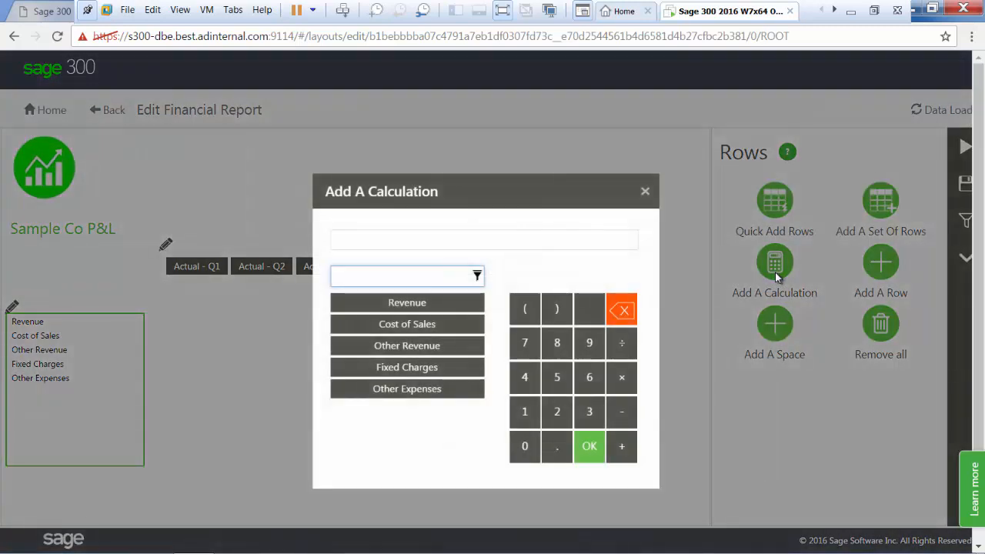
click(407, 305)
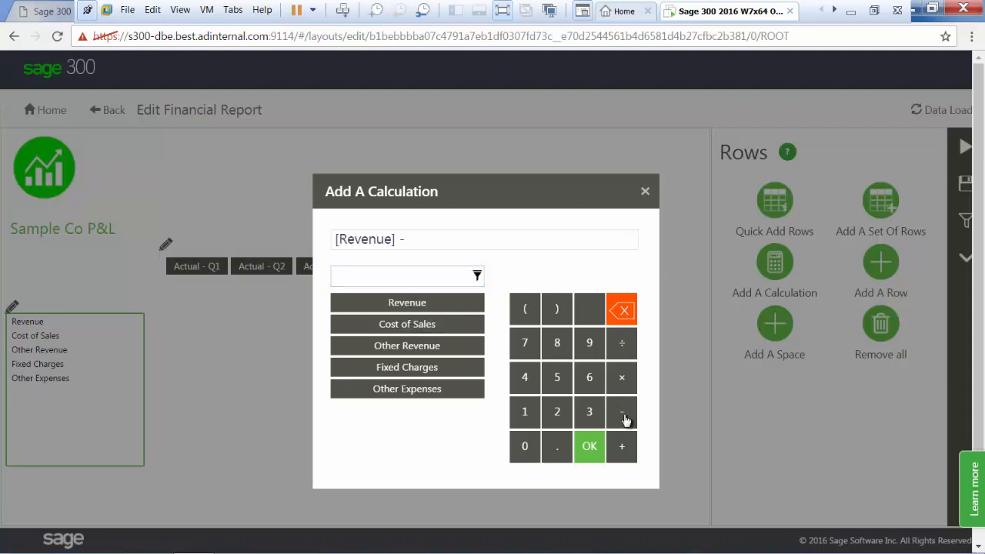
click(420, 326)
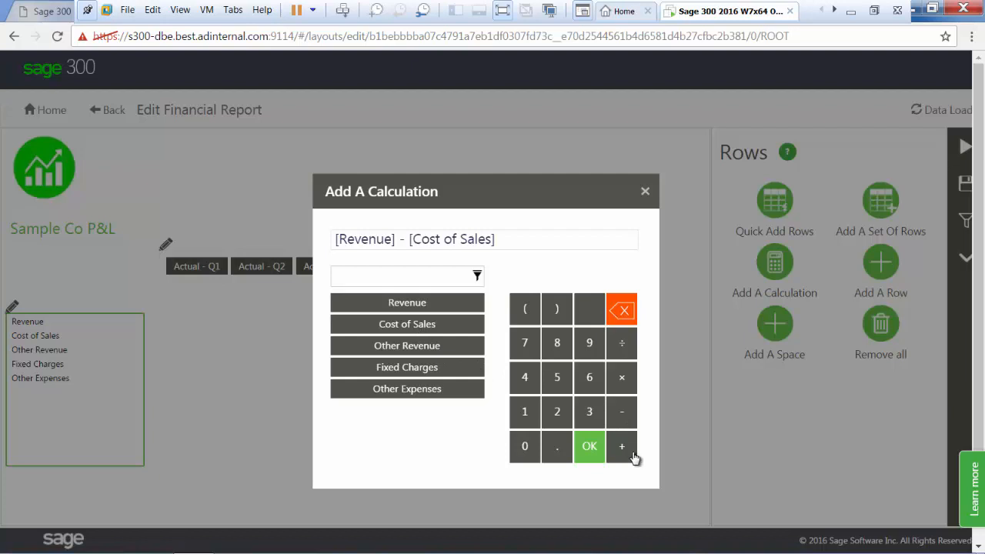
click(590, 448)
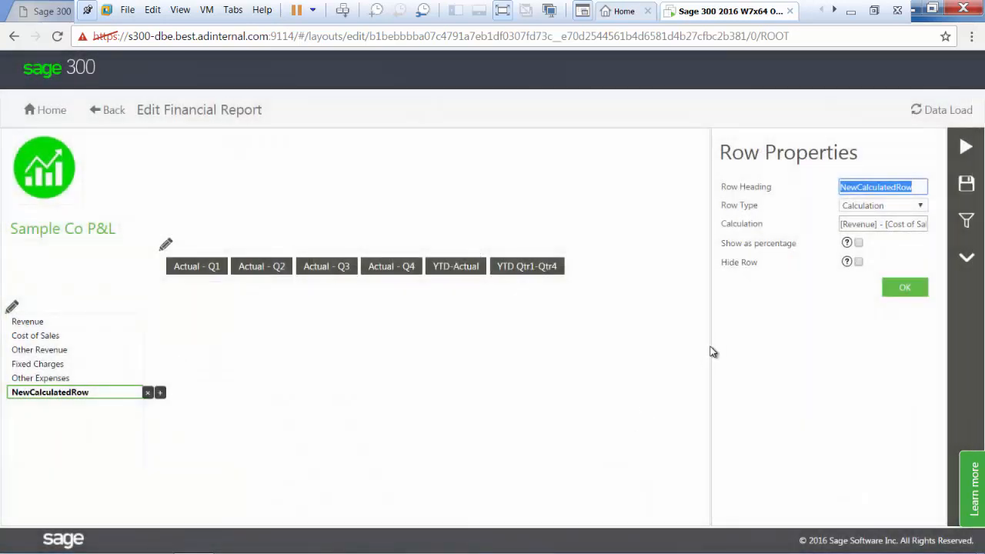
text(Gross Profit)
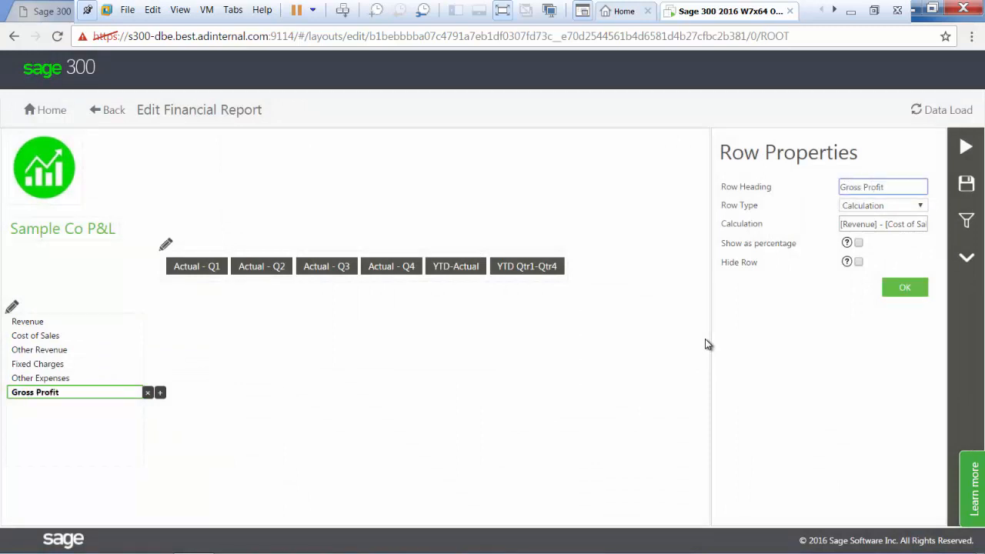
click(906, 288)
Step: Move the Gross Profit row directly below Cost of Sales and confirm its properties
click(86, 396)
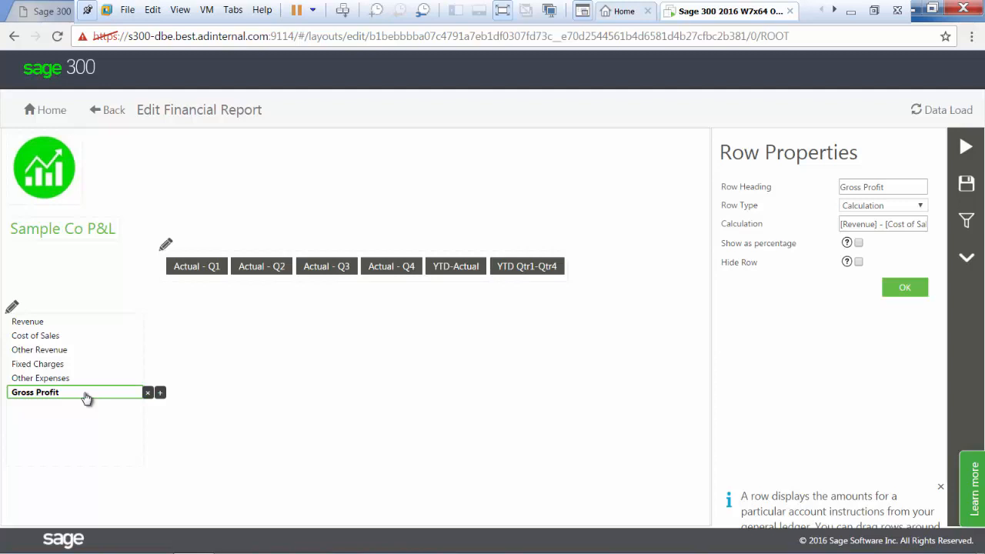
drag(85, 397, 82, 352)
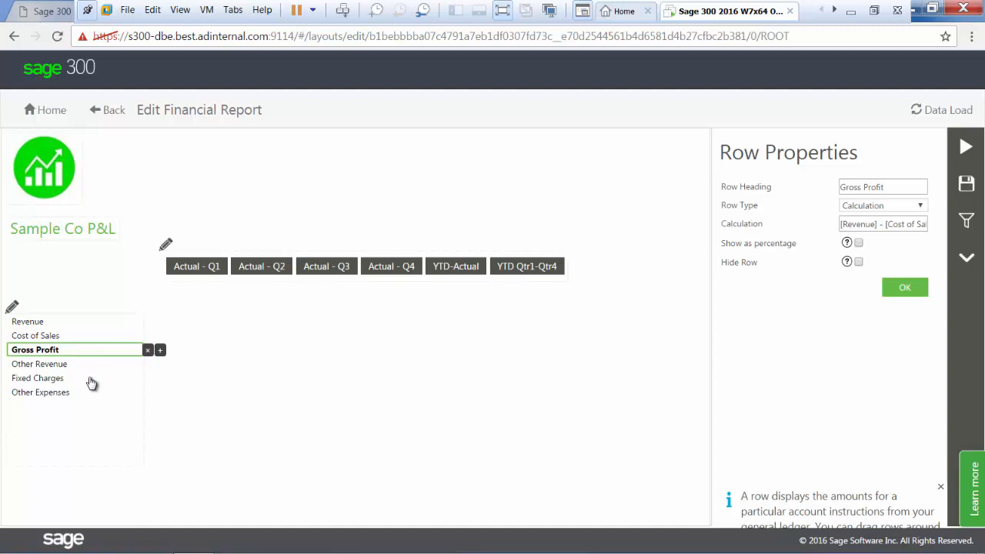
click(903, 289)
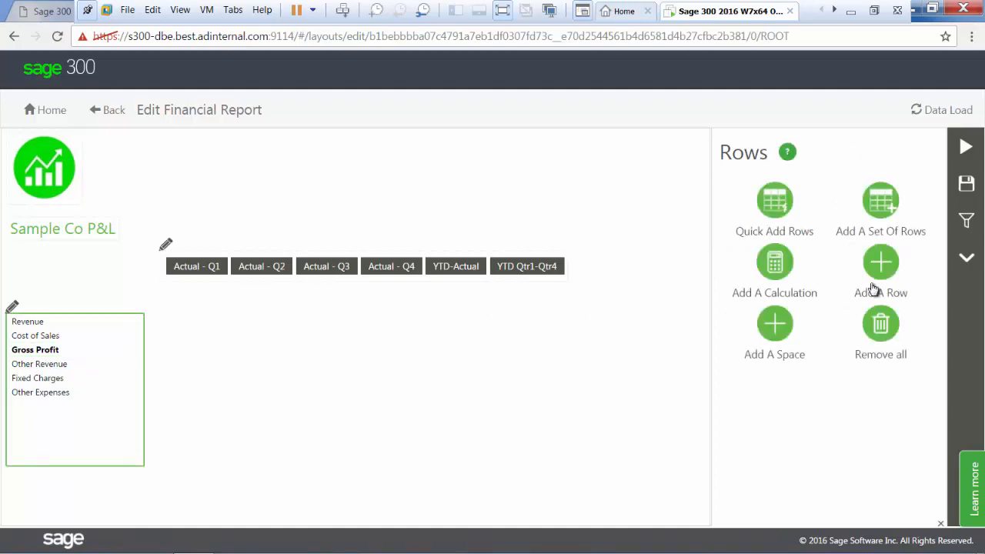
Step: Add a calculated row that sums Gross Profit and Other Revenue
click(776, 265)
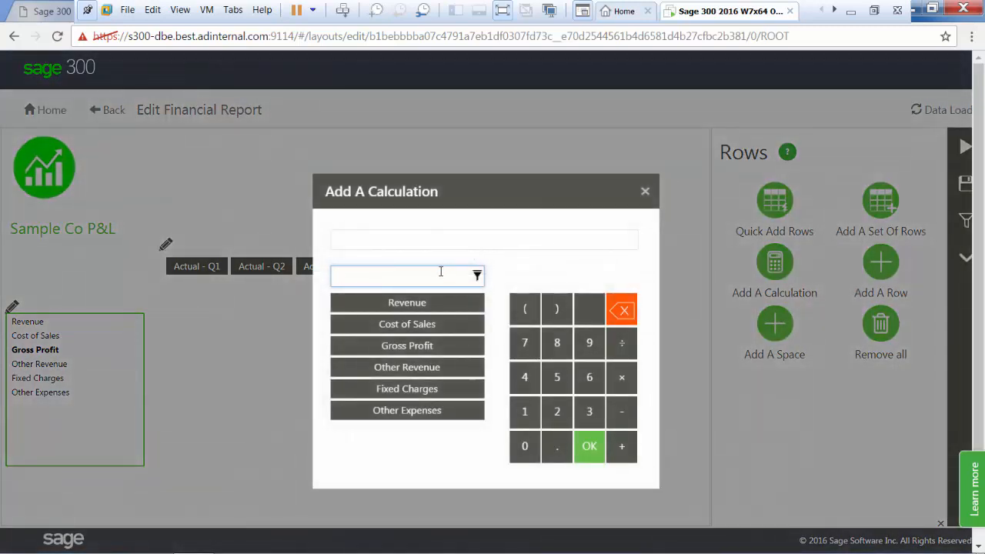
click(408, 351)
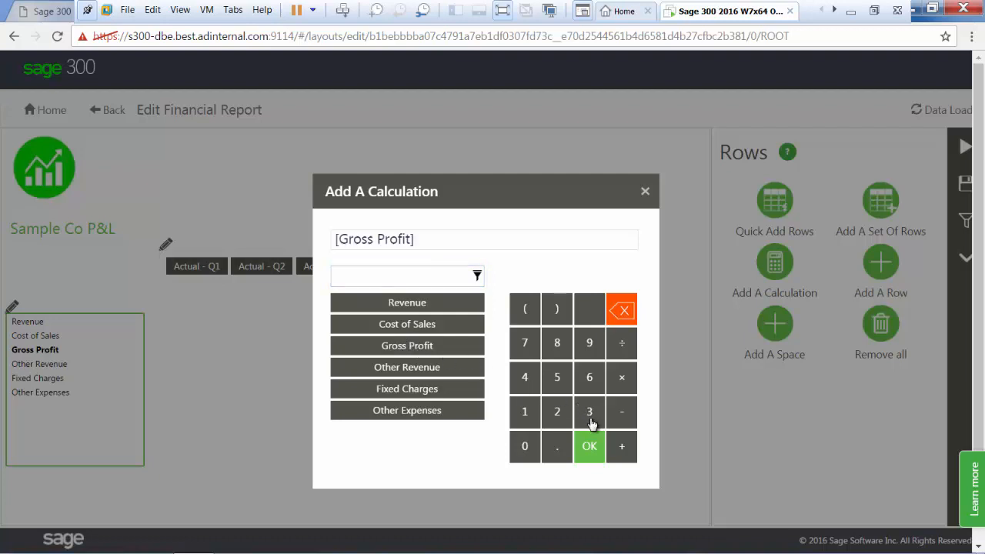
click(622, 448)
click(455, 370)
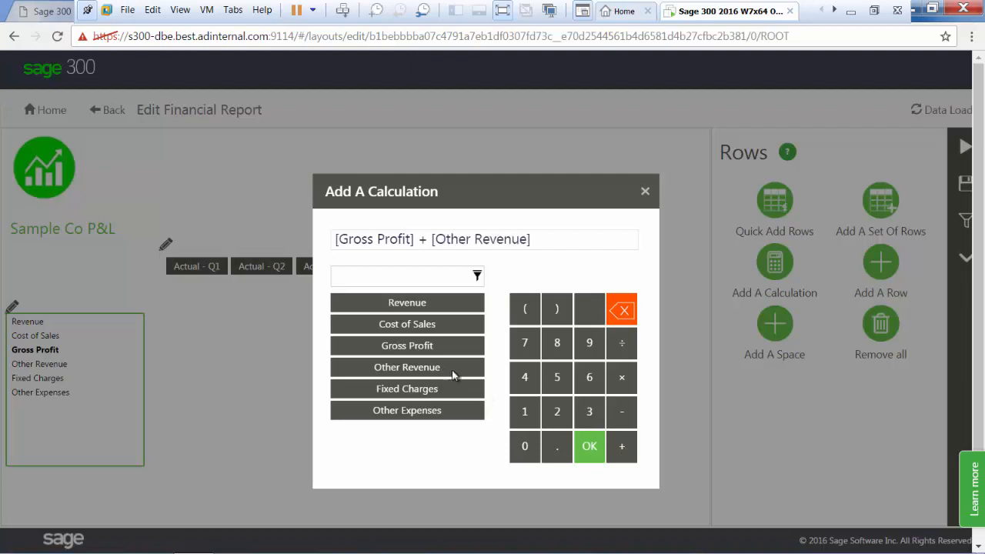
click(589, 449)
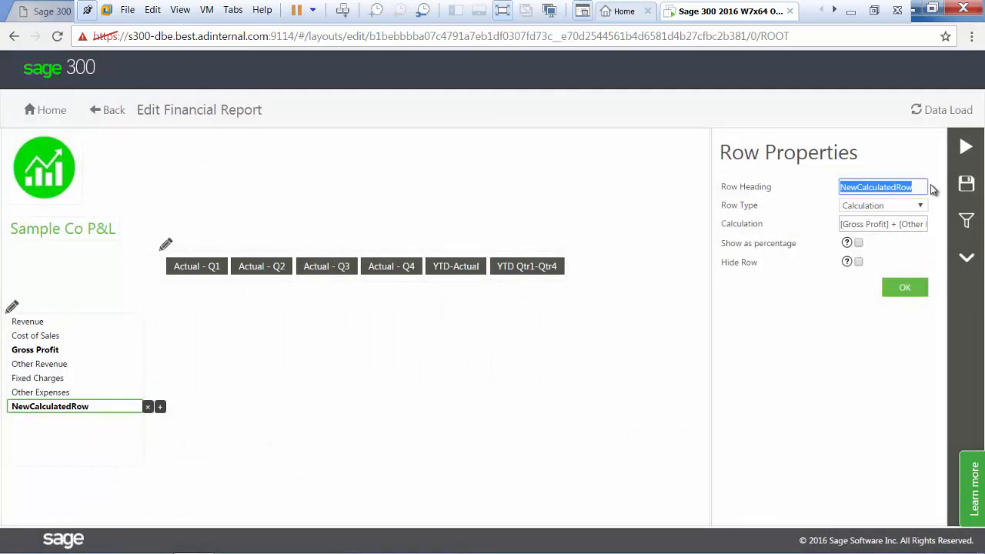
Step: Set the new calculated row's heading to "Total Income" and move it between Other Revenue and Fixed Charges
text(Total Income)
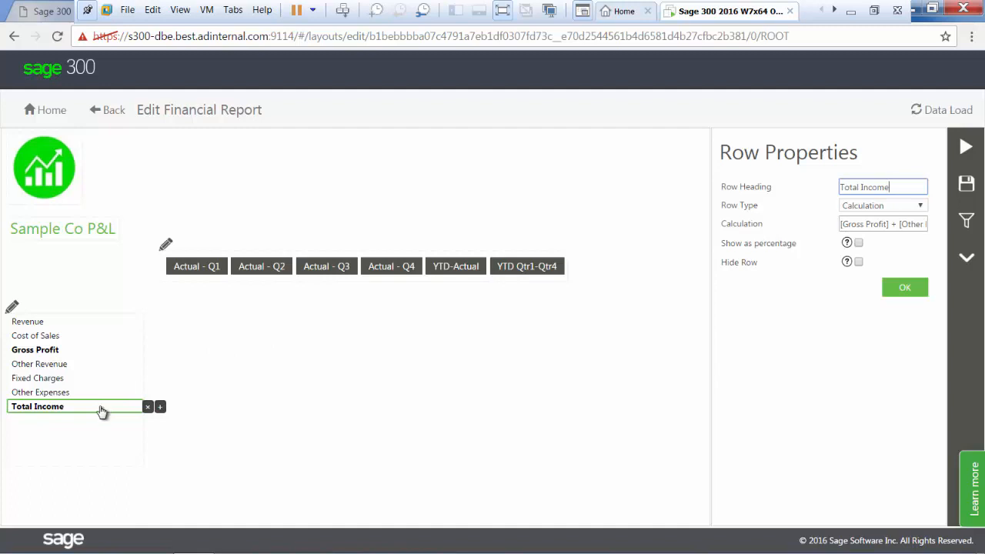
drag(101, 411, 98, 382)
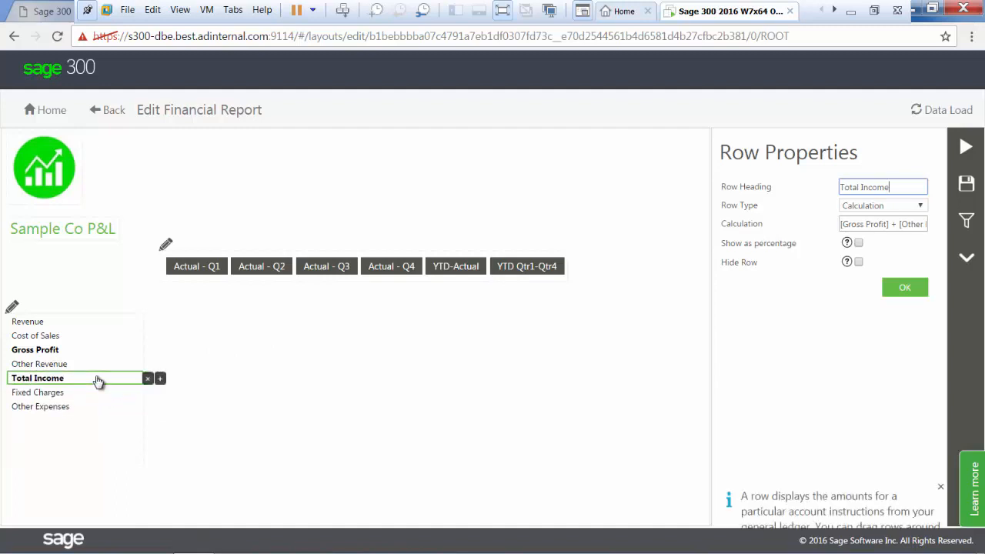
click(912, 293)
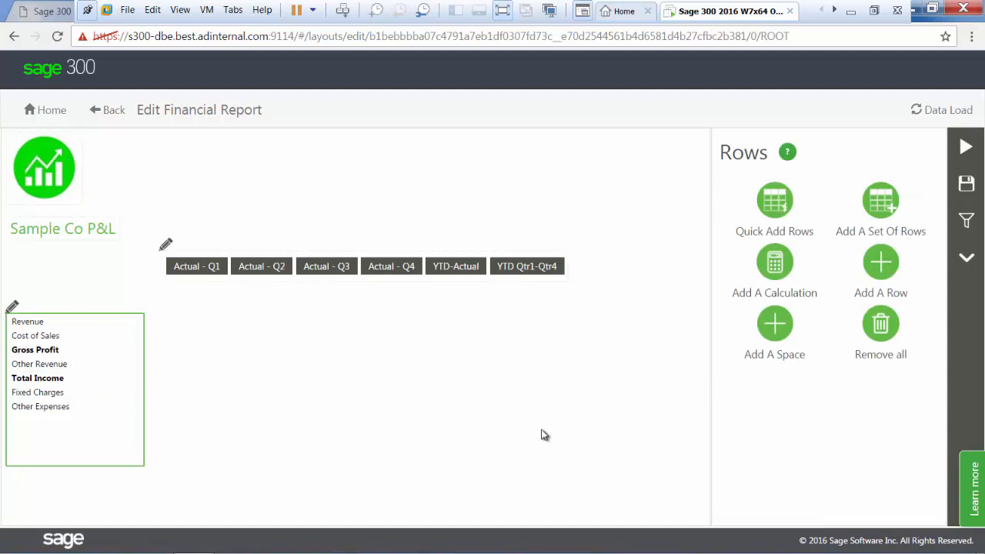
Step: Add a row headed "Net Profit before Int and Taxes" and set its row type to Calculation
click(877, 268)
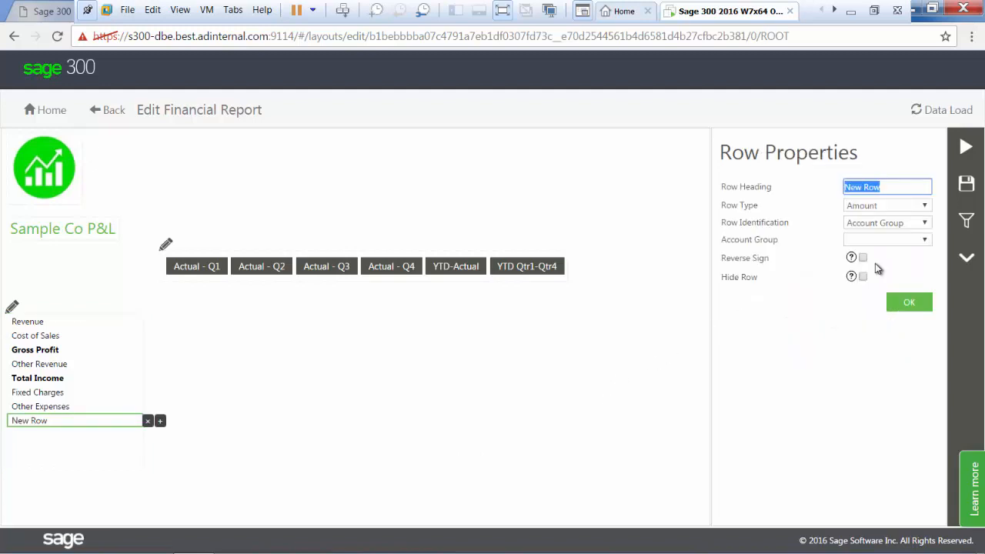
text(N)
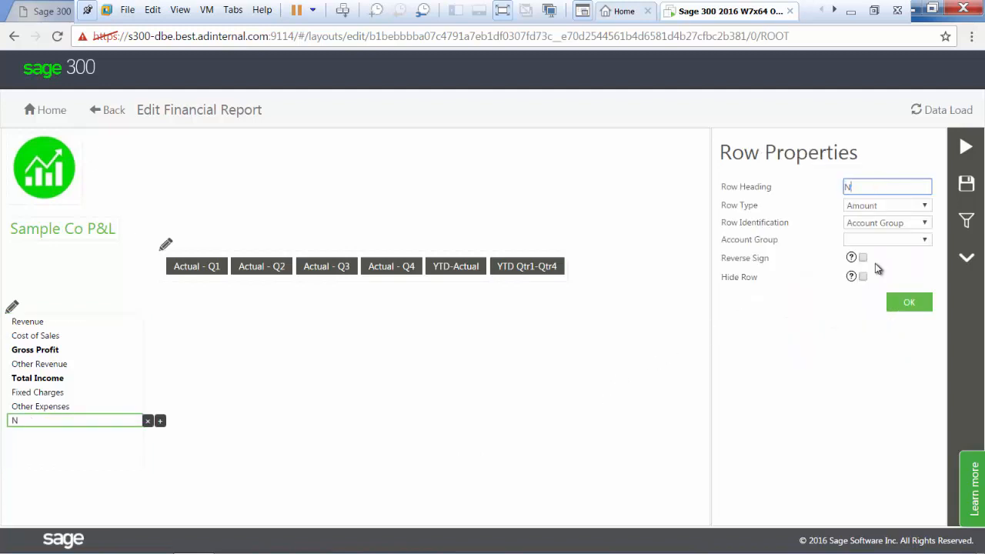
text(et Profit before Int)
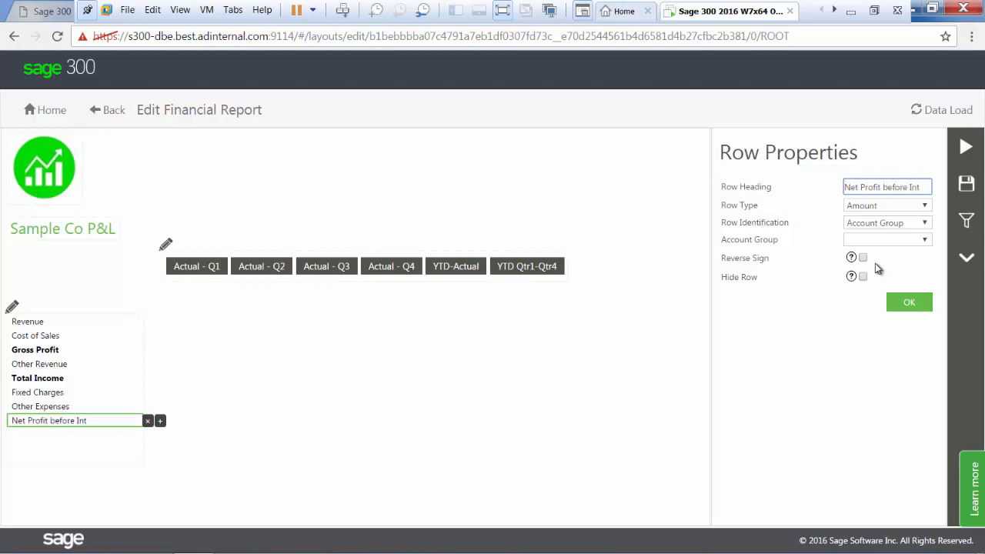
text( and Taxes)
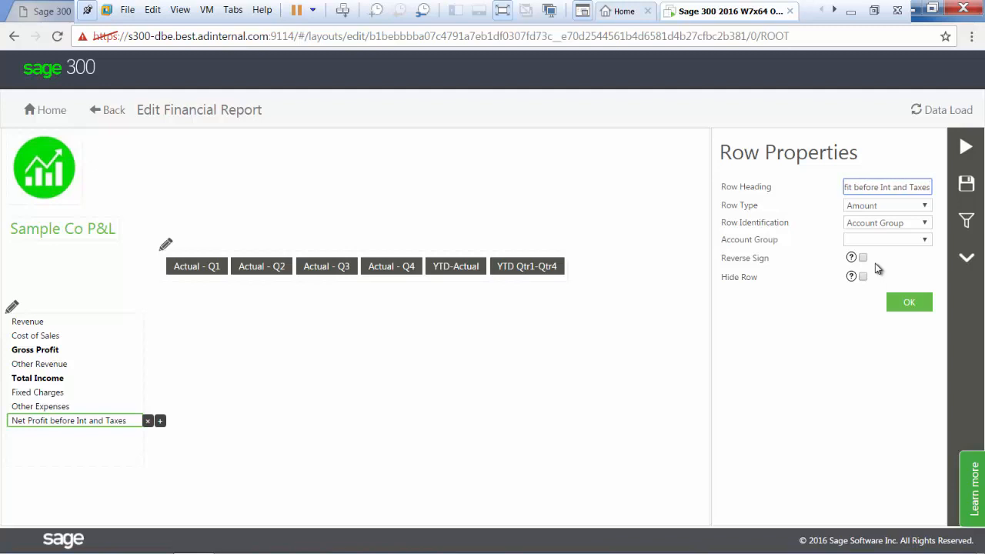
click(925, 208)
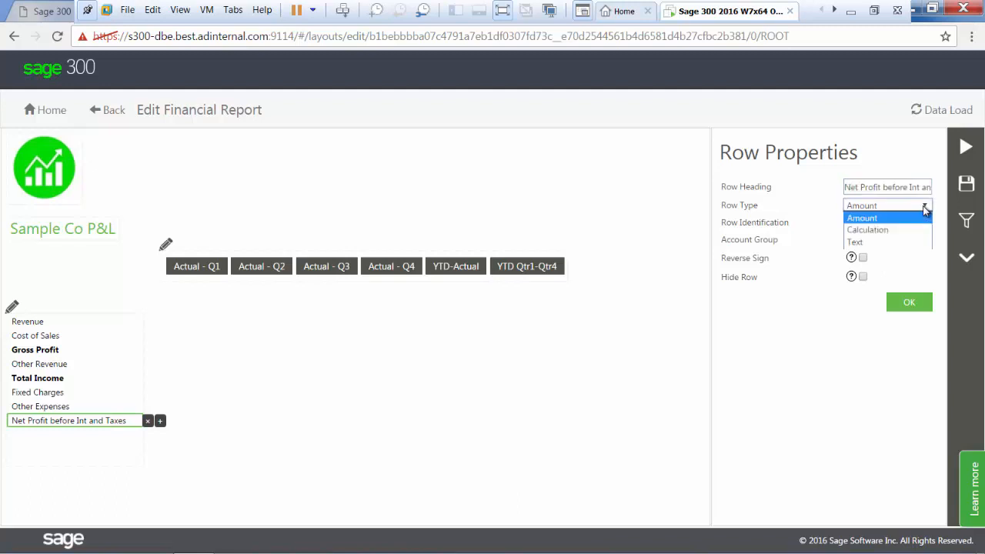
click(920, 230)
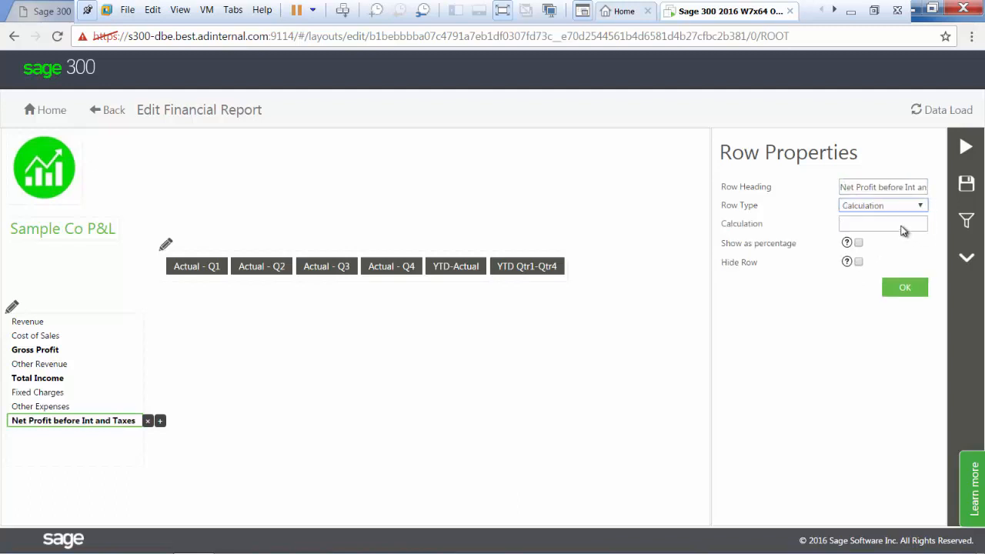
Step: Define the Net Profit before Int and Taxes calculation as Total Income - Fixed Charges - Other Expenses
click(900, 224)
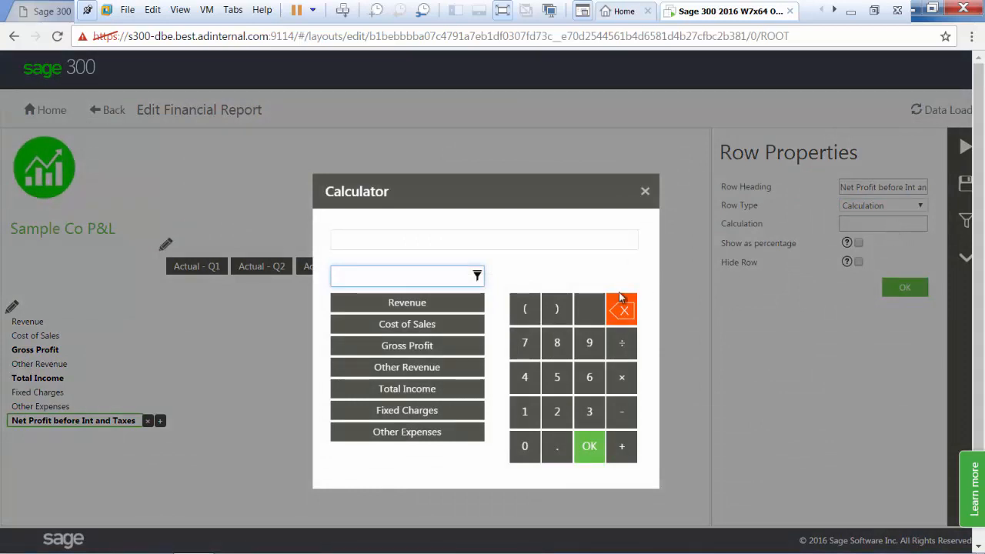
click(426, 392)
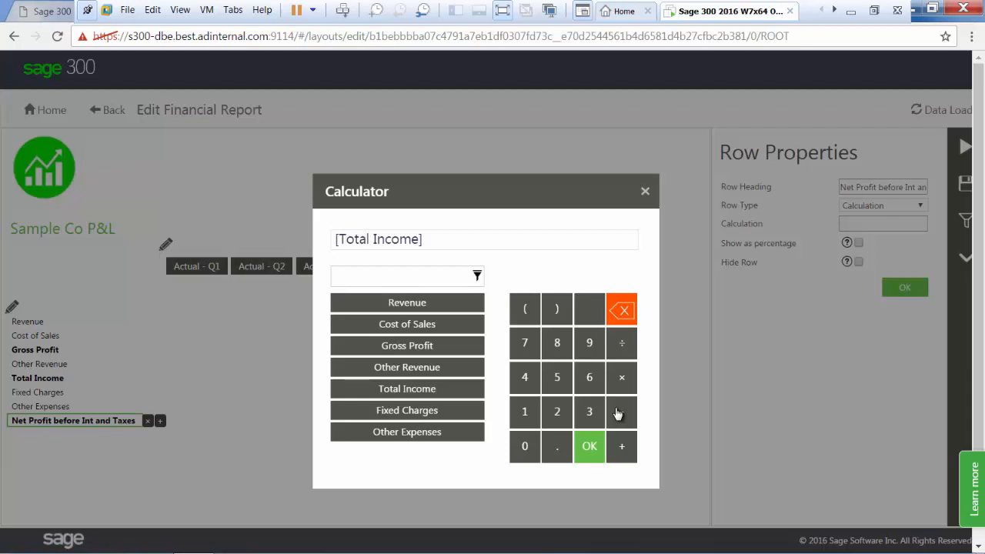
click(412, 412)
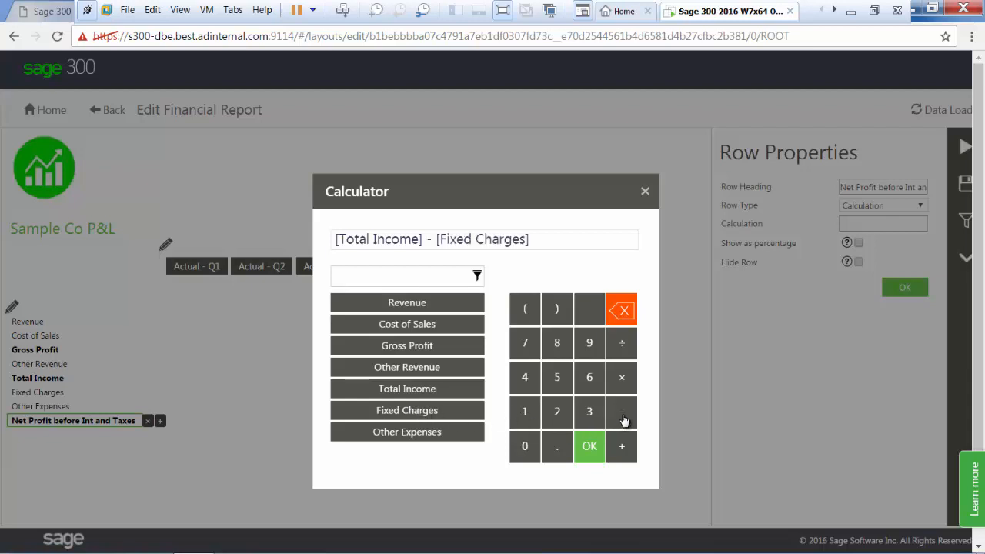
click(623, 416)
click(413, 437)
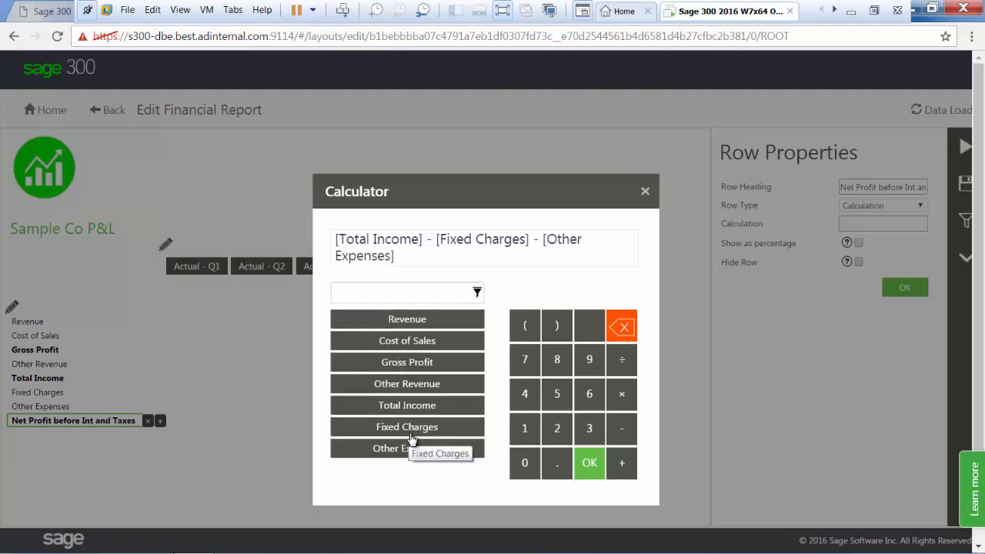
click(590, 466)
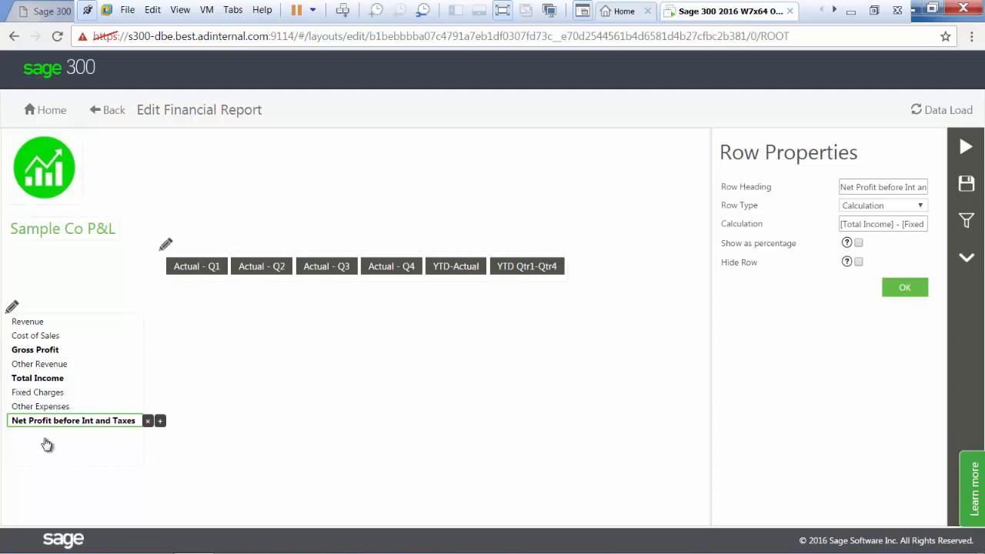
Step: Hide the Fixed Charges and Other Expenses rows in the report
click(58, 394)
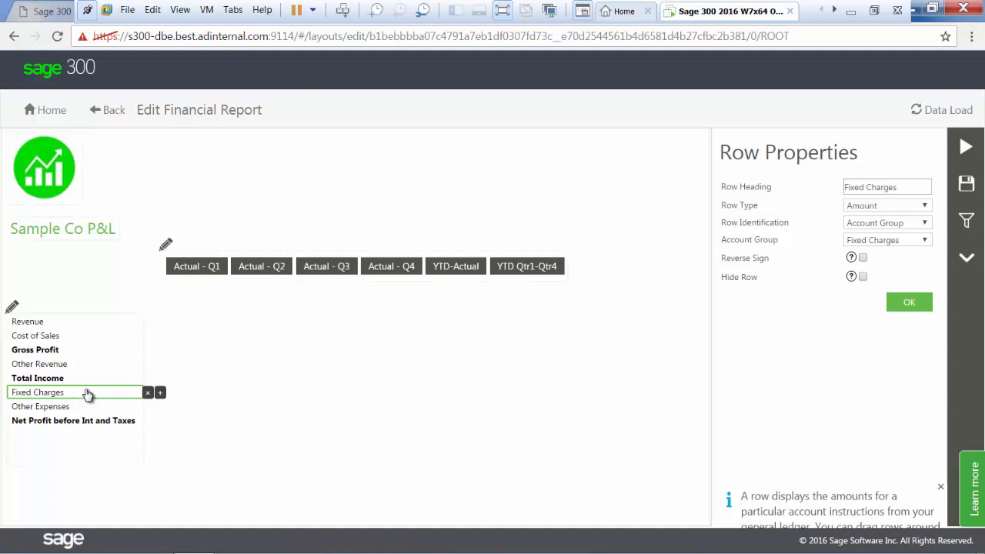
click(863, 277)
click(120, 408)
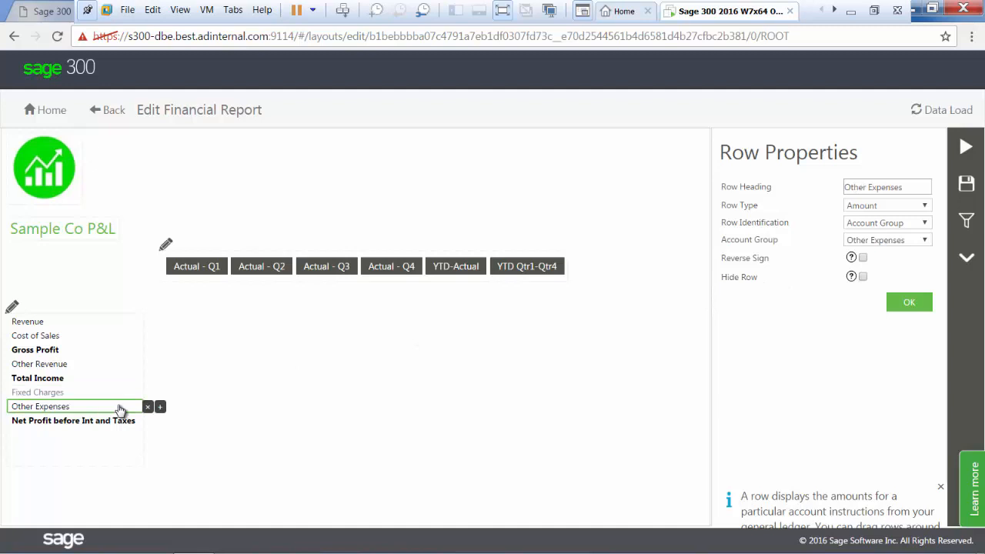
click(864, 277)
Step: Reverse the sign of the Revenue and Other Revenue rows and confirm their properties
click(37, 323)
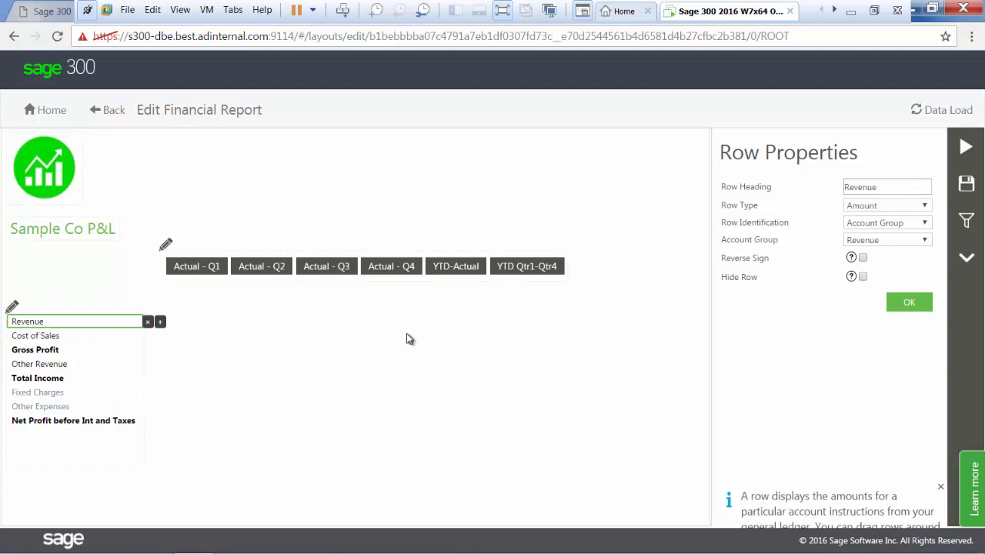
click(863, 258)
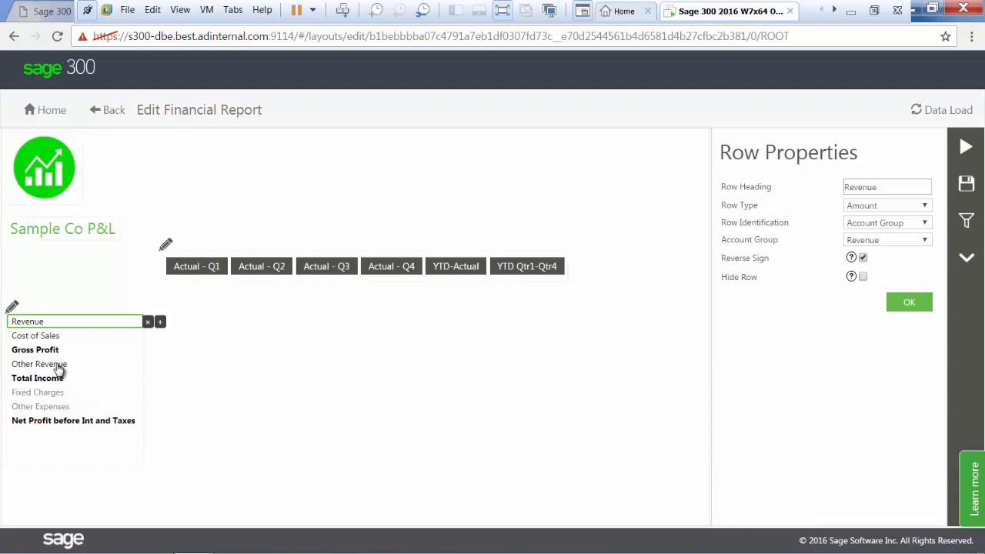
click(916, 306)
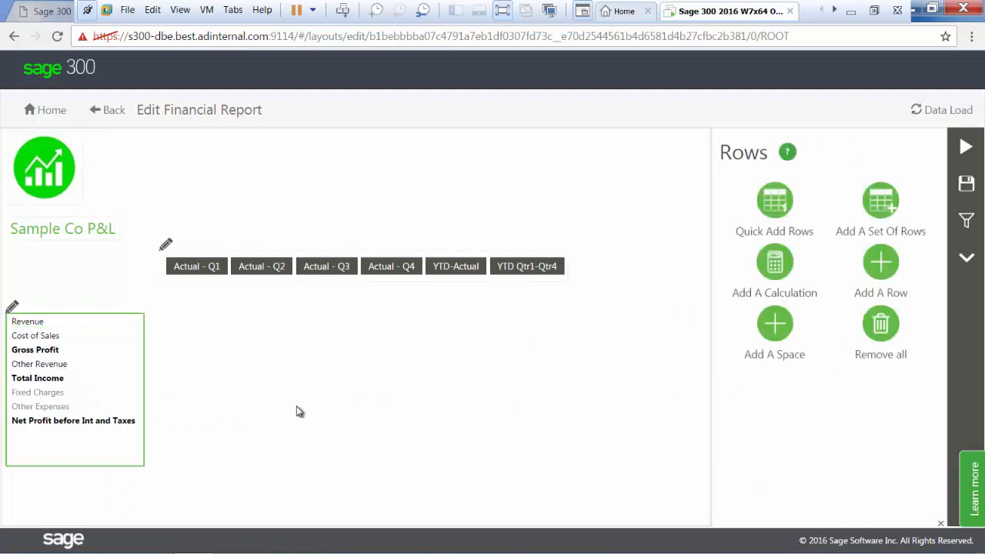
click(67, 368)
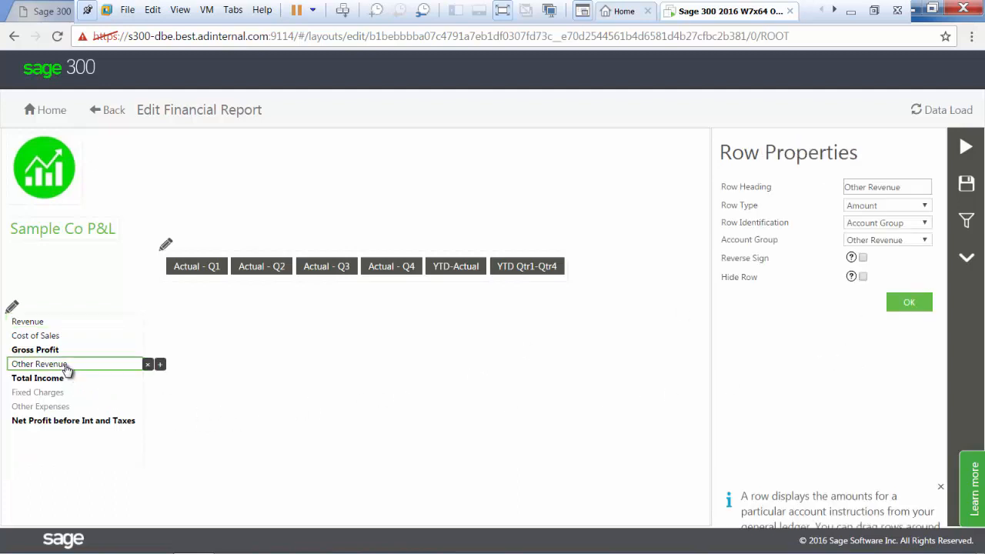
click(863, 259)
click(906, 303)
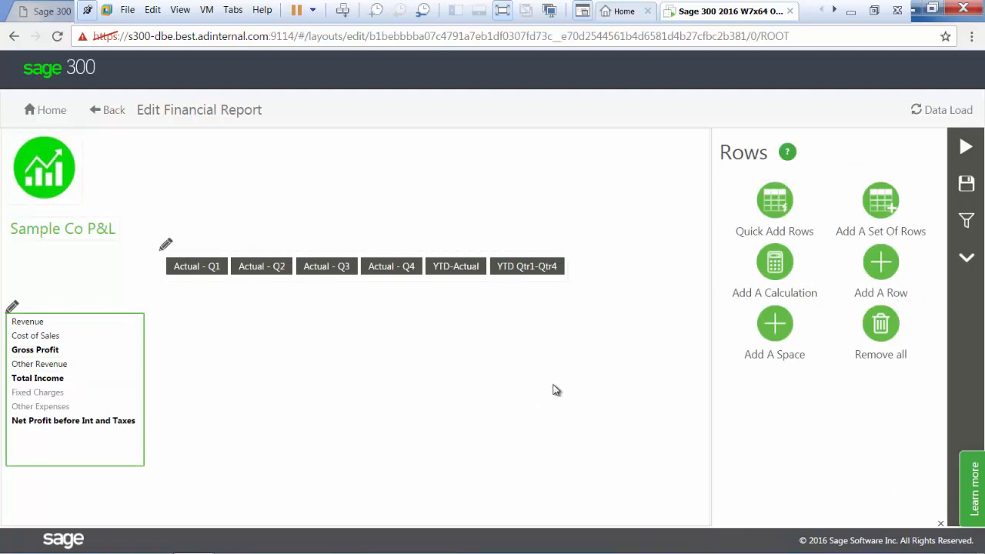
Step: Turn on Hide Zero Rows in the report properties
click(968, 258)
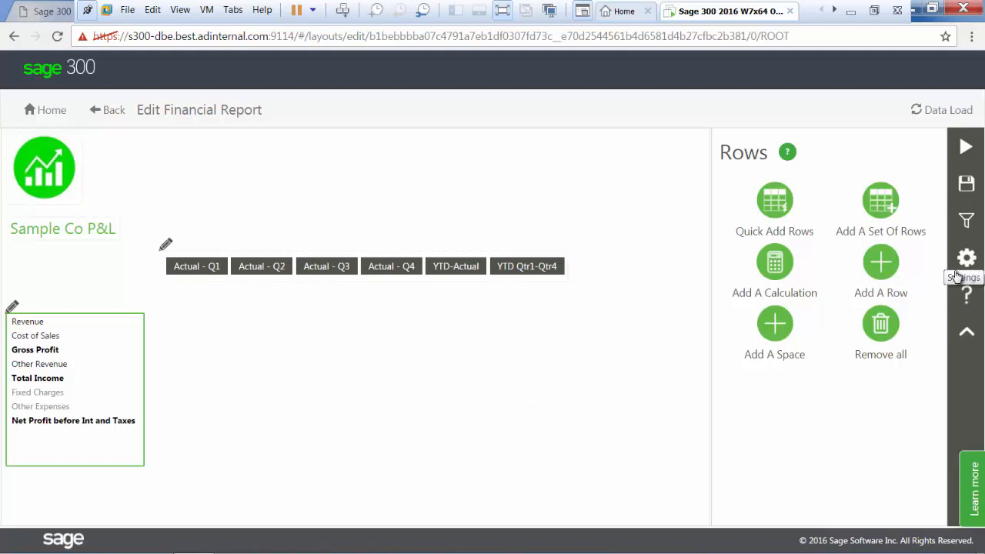
click(966, 259)
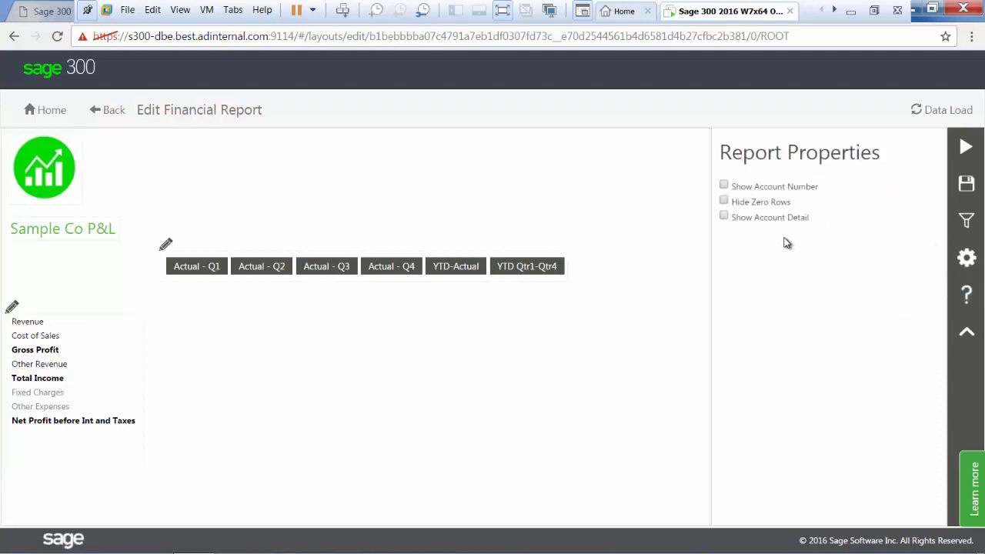
click(723, 201)
Step: Set the report filters to company SAMLTD Sample Company Limited and year 2019
click(968, 221)
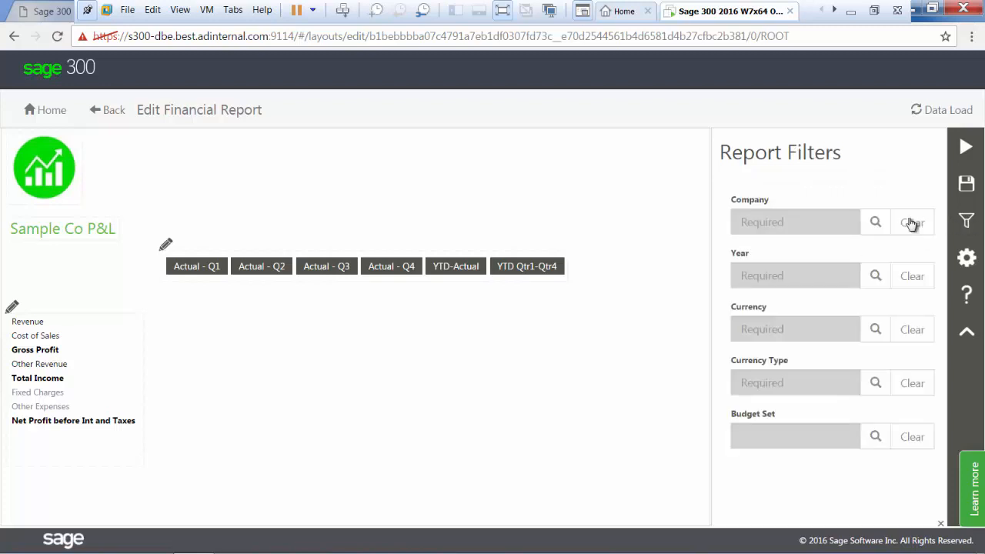
click(875, 222)
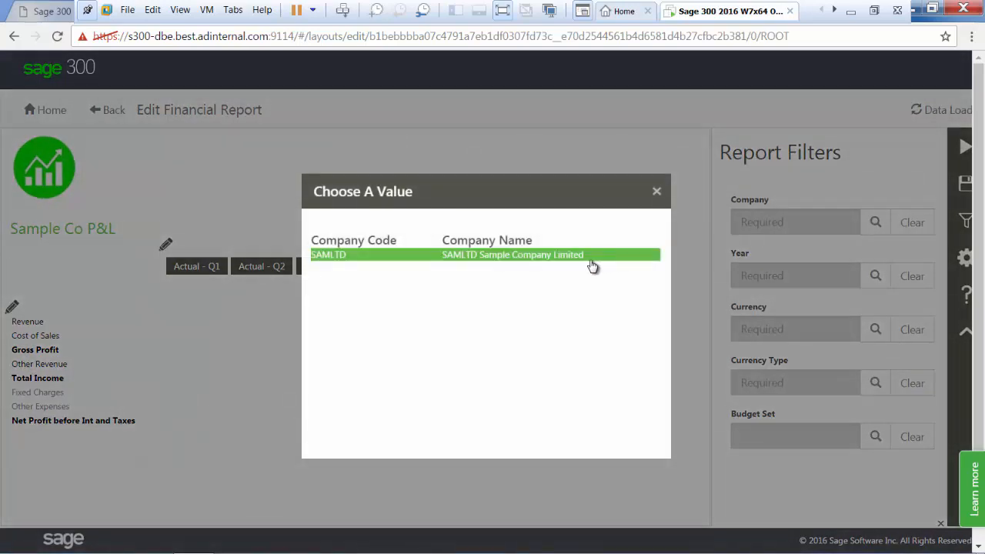
click(521, 267)
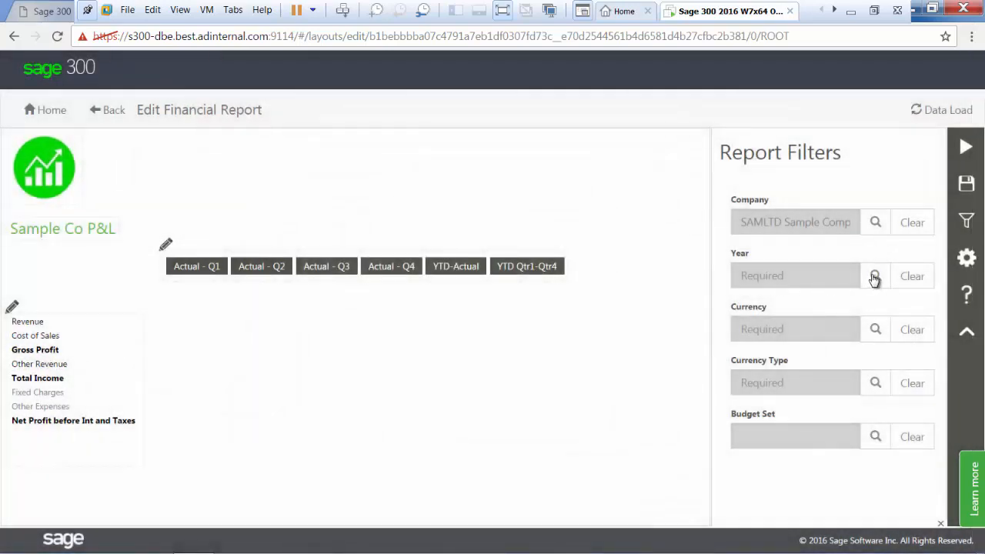
click(874, 278)
click(335, 269)
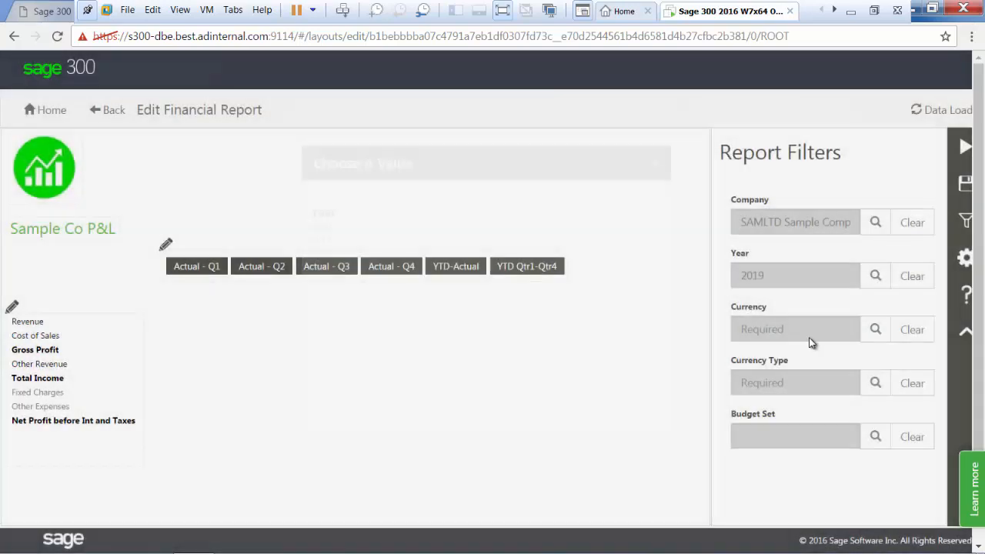
Step: Set the report's currency filter to U.S. Dollars and its currency type to Source
click(875, 331)
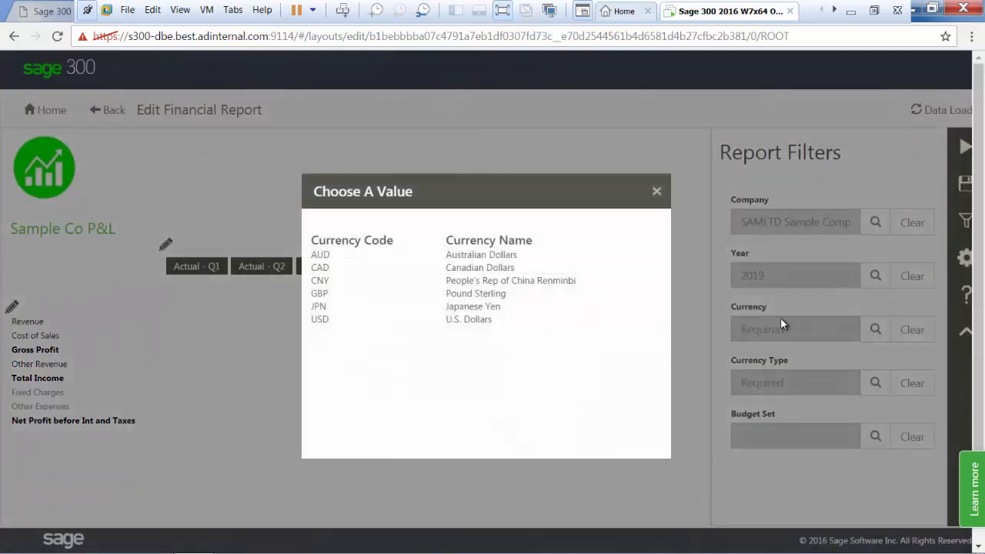
click(573, 323)
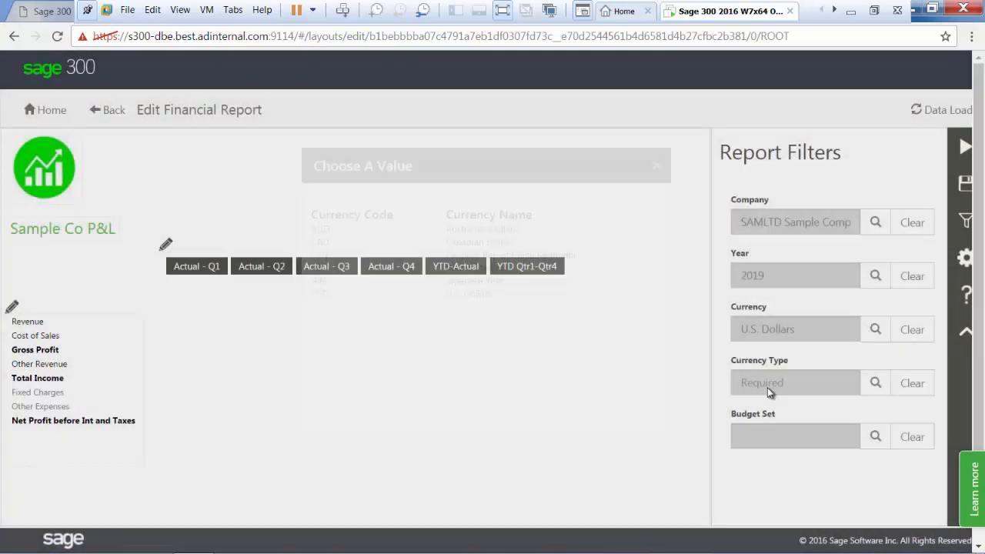
click(875, 383)
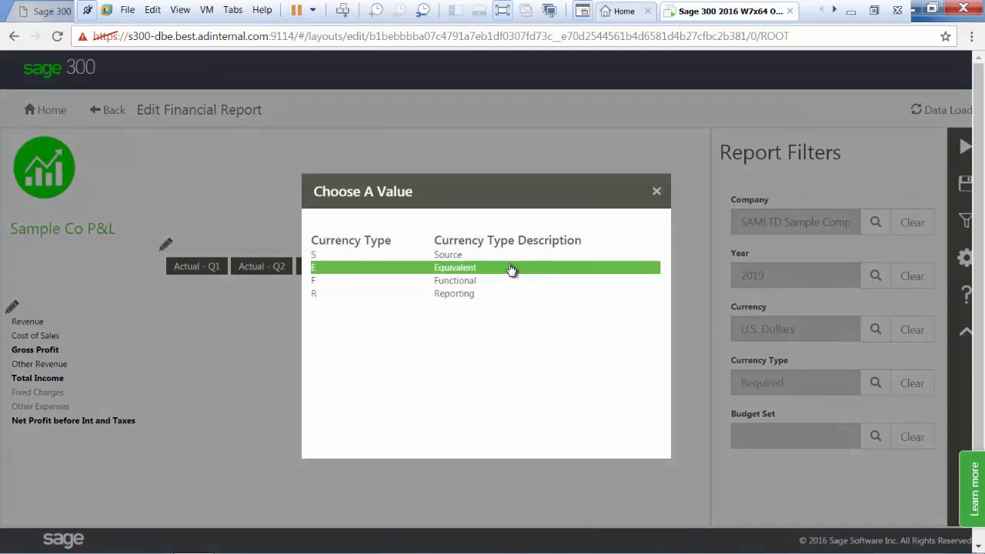
click(506, 257)
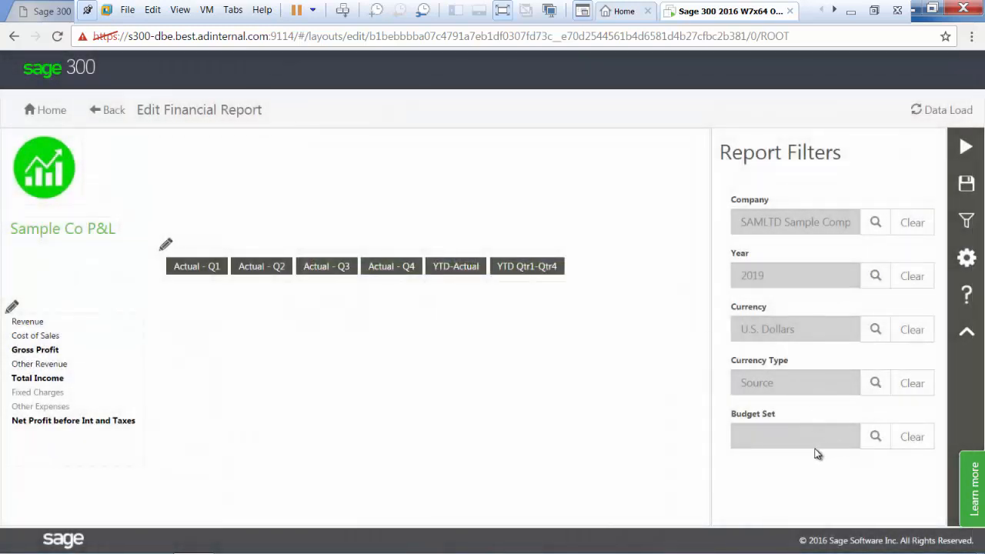
Step: Save the Sample Co P&L report layout and run the report
click(967, 185)
click(966, 152)
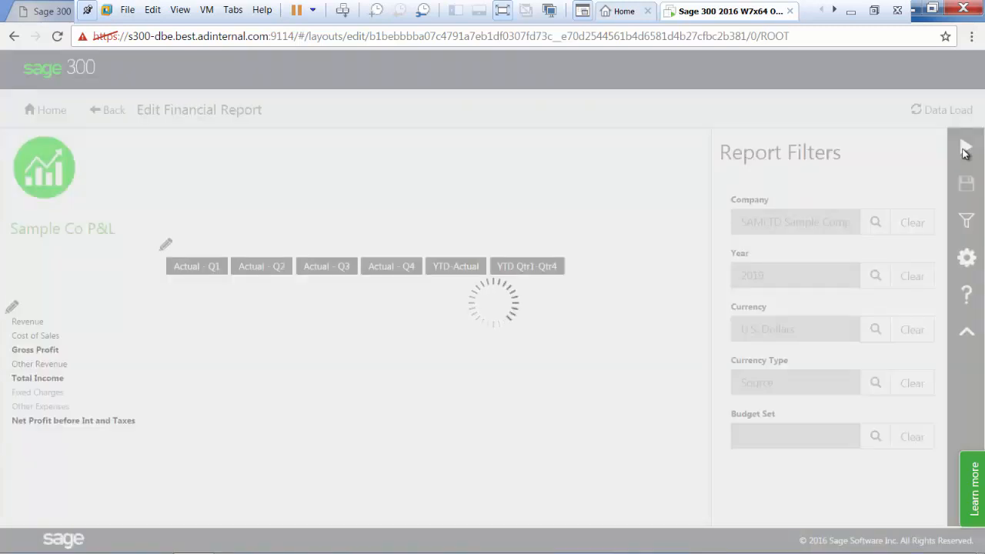